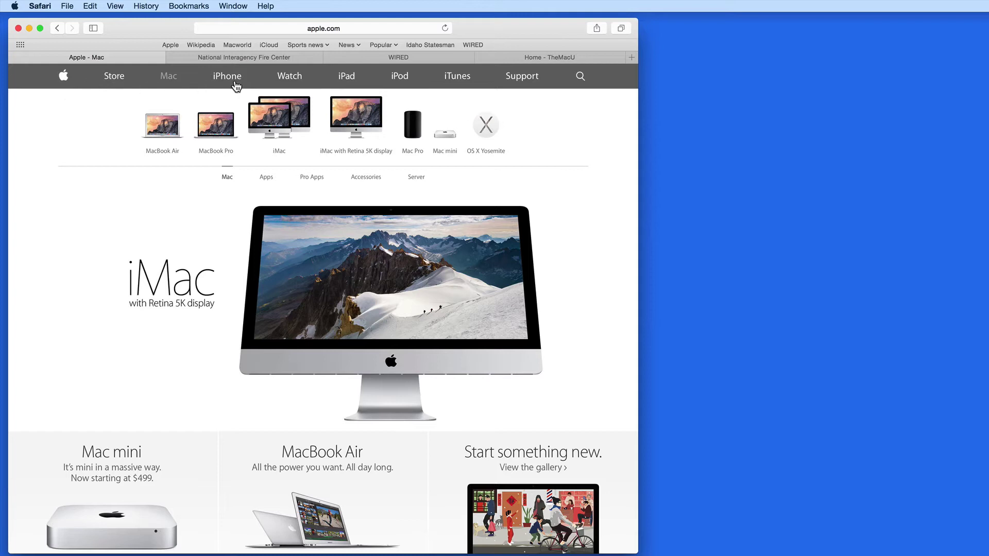
- Compare the headers of the National Interagency Fire Center, WIRED and Home - TheMacU sites in Safari
click(208, 56)
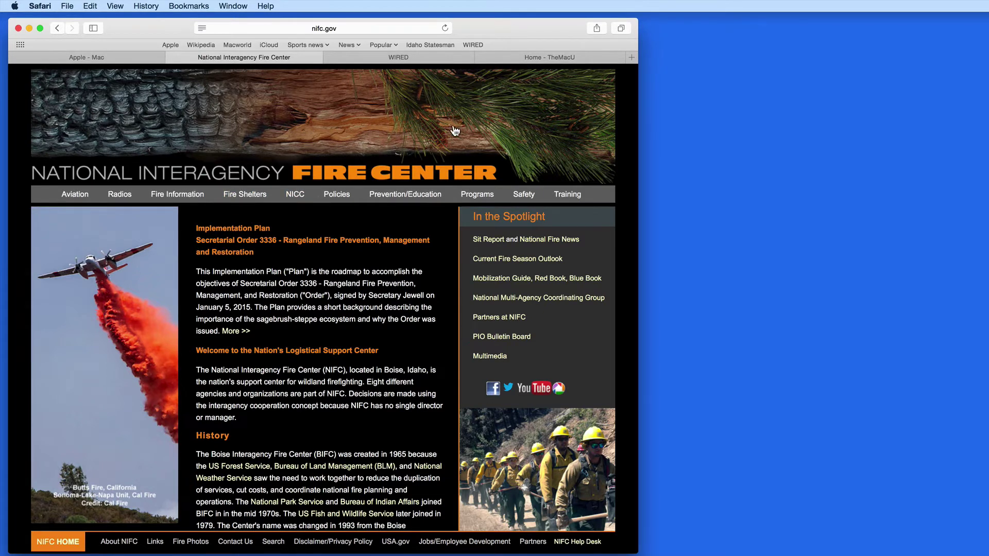
click(355, 59)
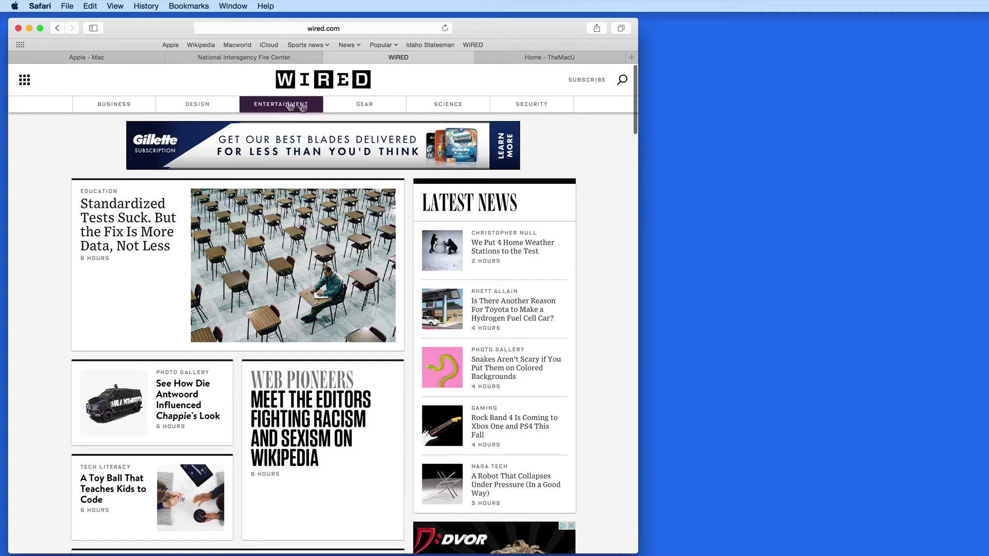
click(506, 58)
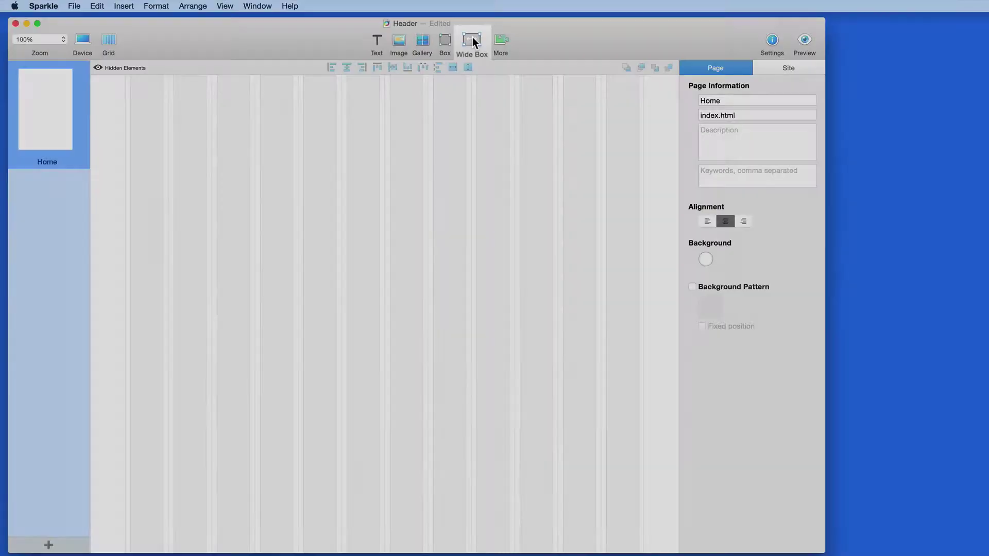
- Add a Wide Box and drag it to the top of the Home page as a header band
click(472, 40)
drag(419, 316, 429, 116)
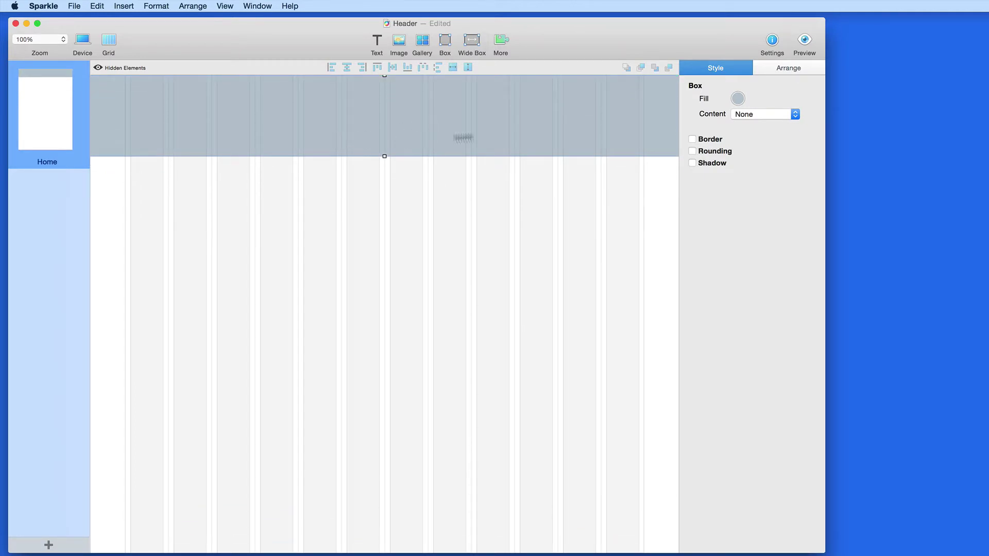
- Live-preview the page in Safari, widen the window to check the grey band, then minimize it
click(806, 43)
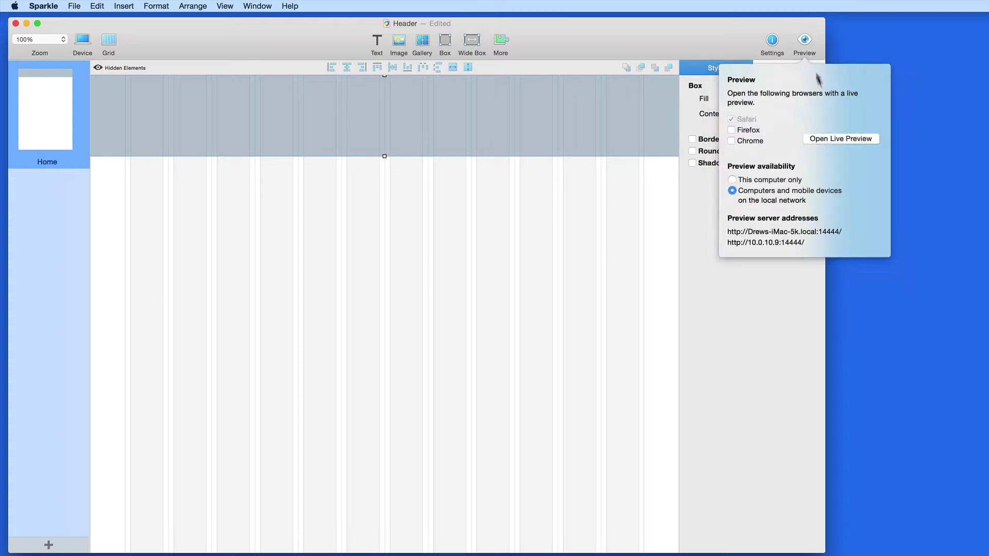
click(833, 137)
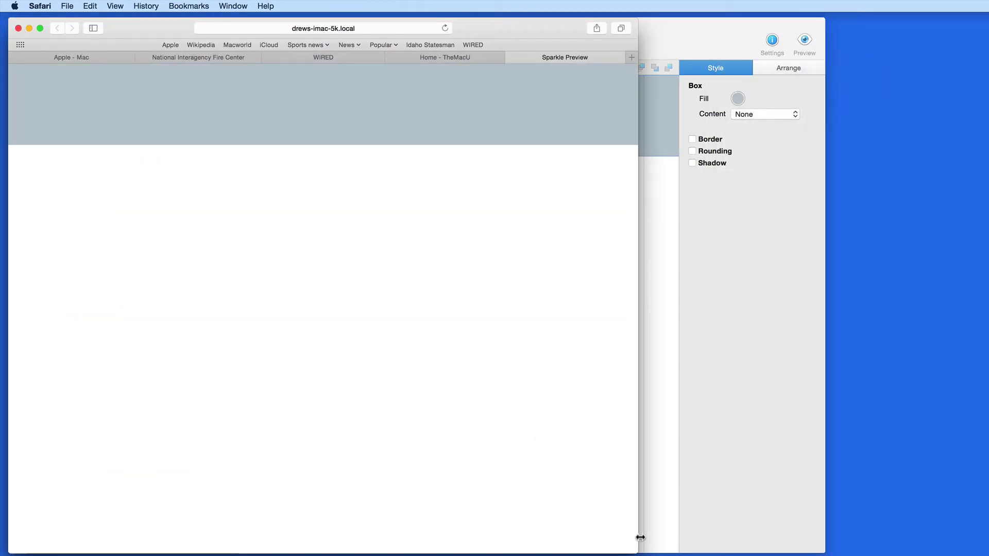
drag(634, 549, 816, 542)
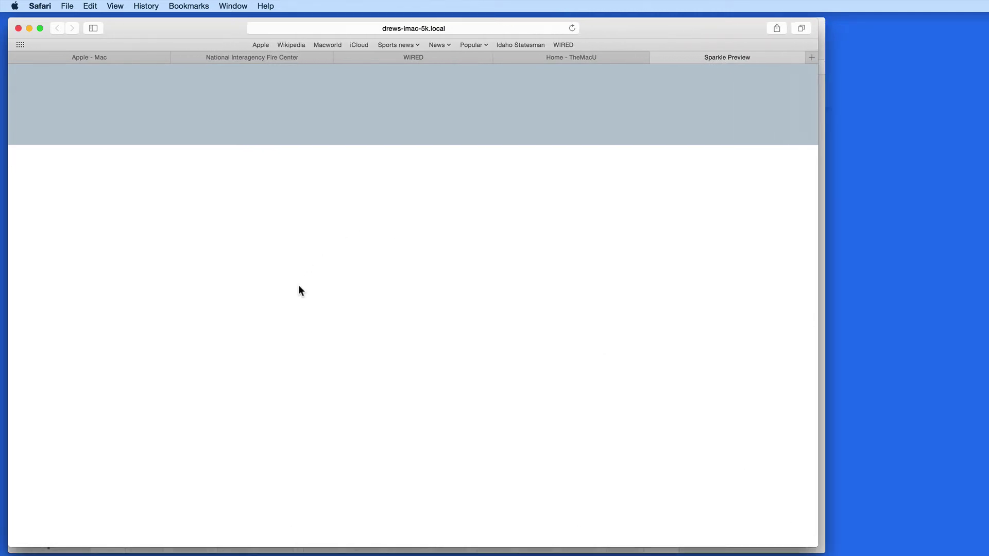
click(29, 28)
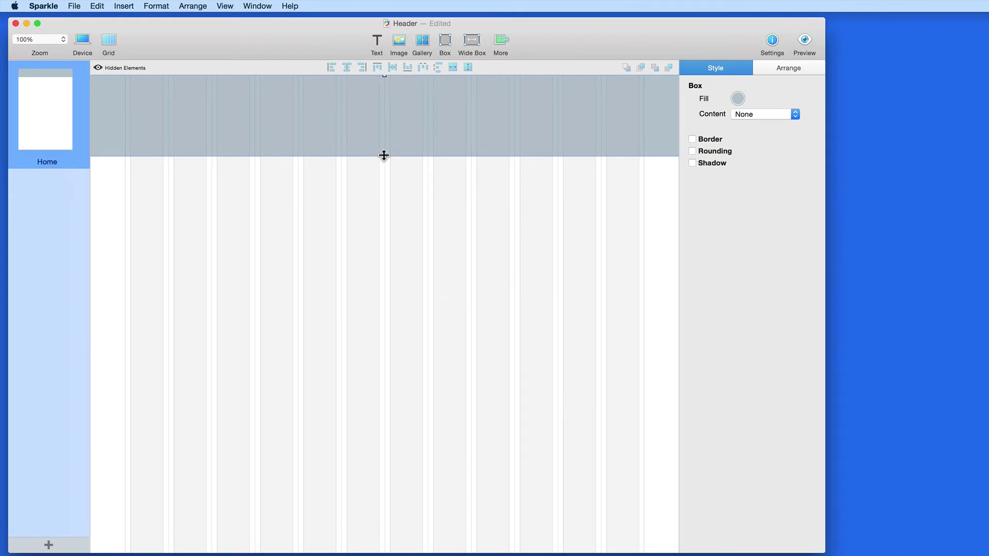
- Shorten the header box and fill it with the stretched image IMG_0140.JPG
mouse_move(384, 156)
mouse_down()
mouse_move(384, 138)
mouse_move(384, 152)
mouse_up()
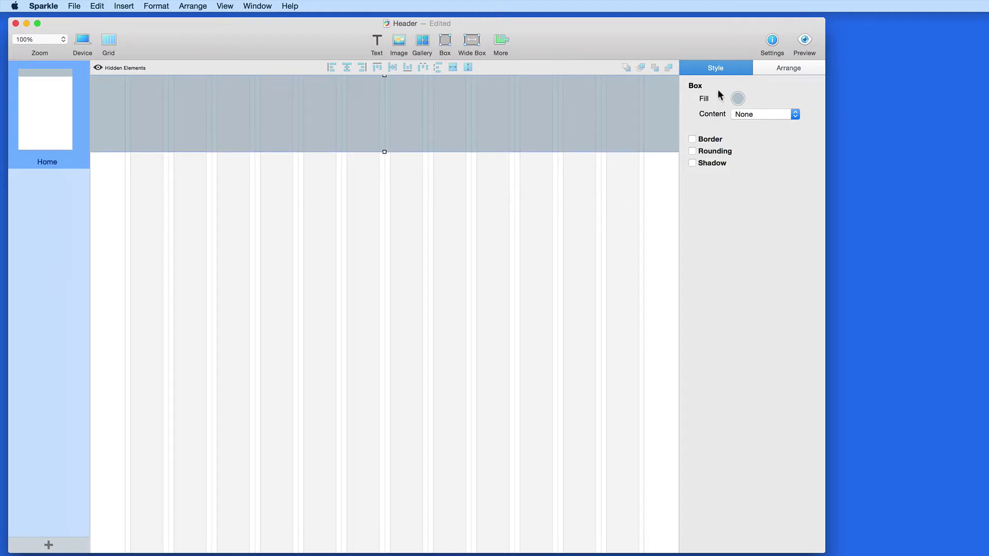
click(779, 116)
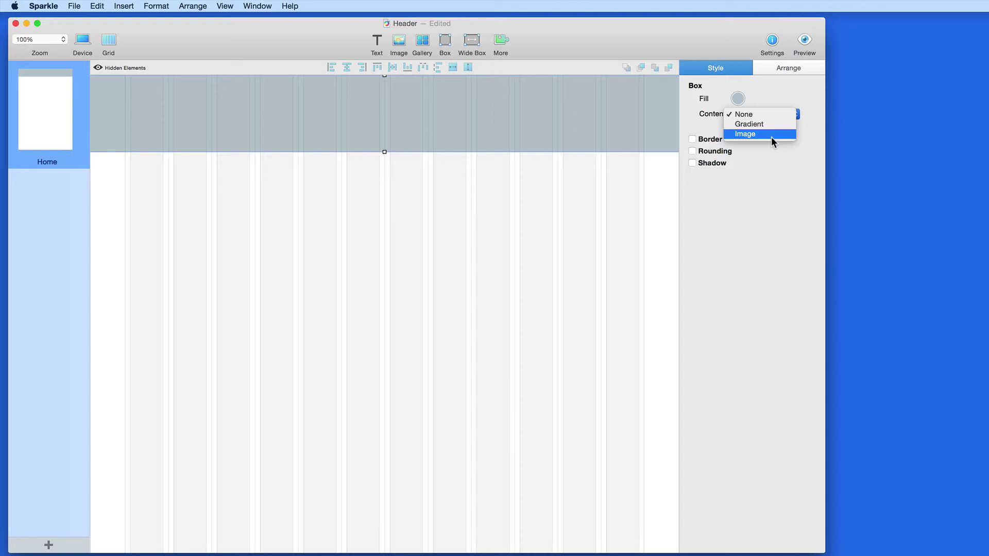
click(771, 137)
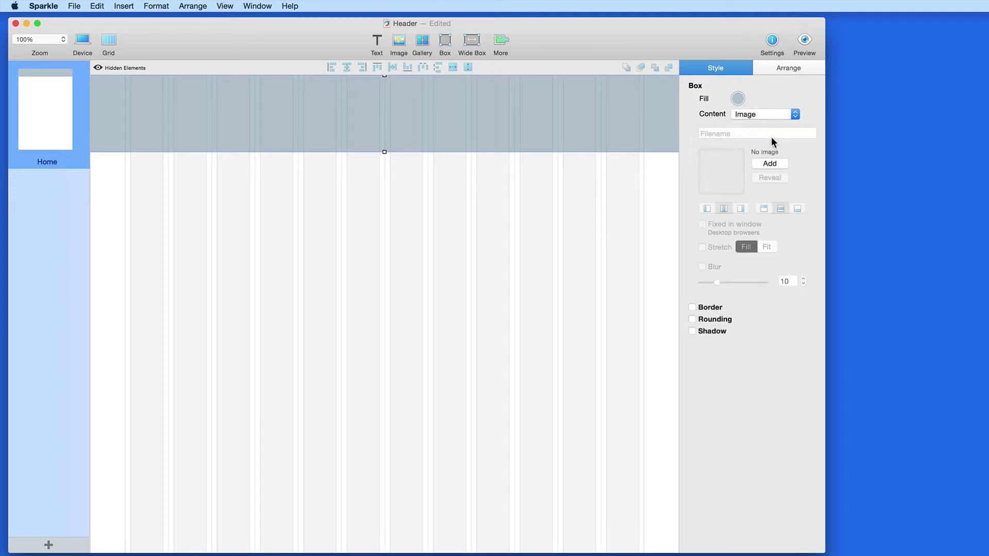
click(773, 163)
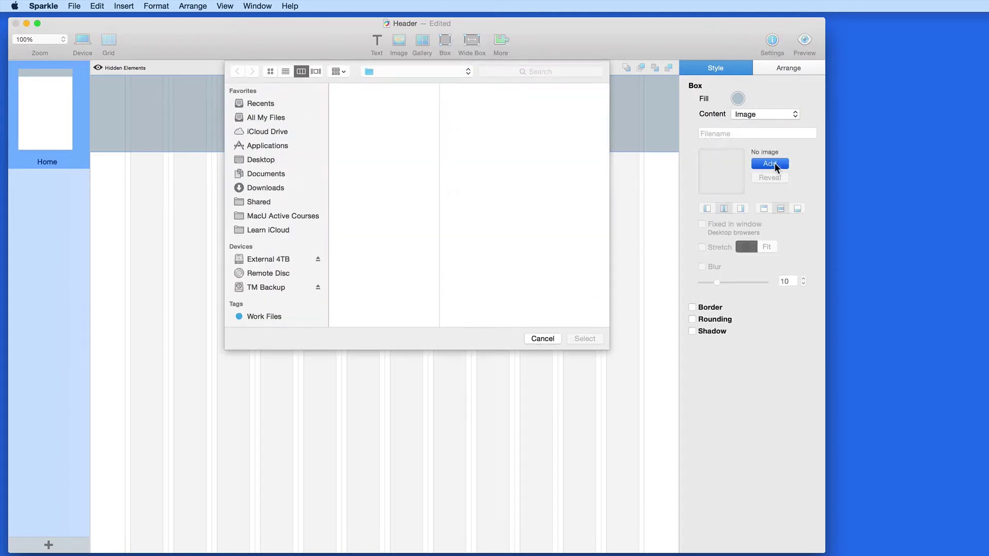
click(347, 97)
click(592, 340)
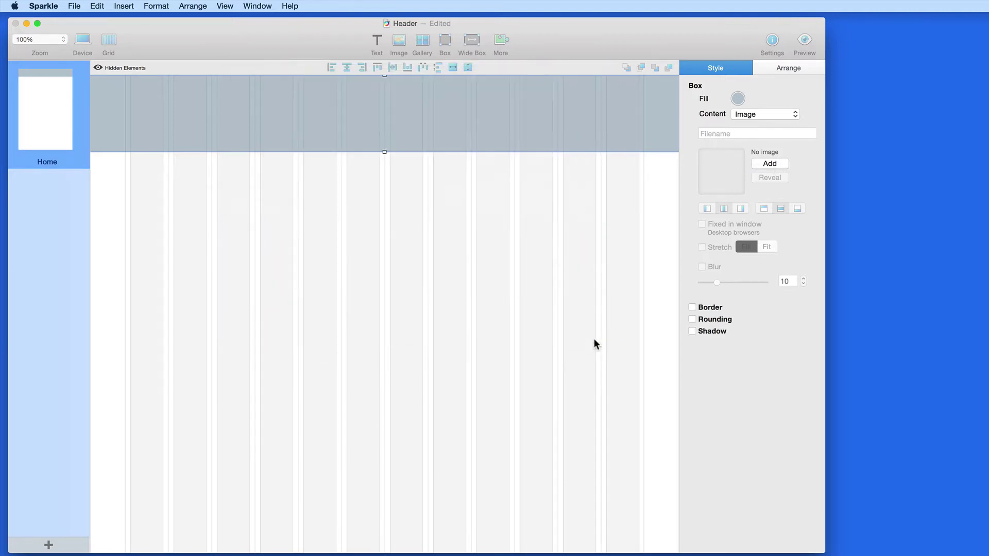
click(702, 248)
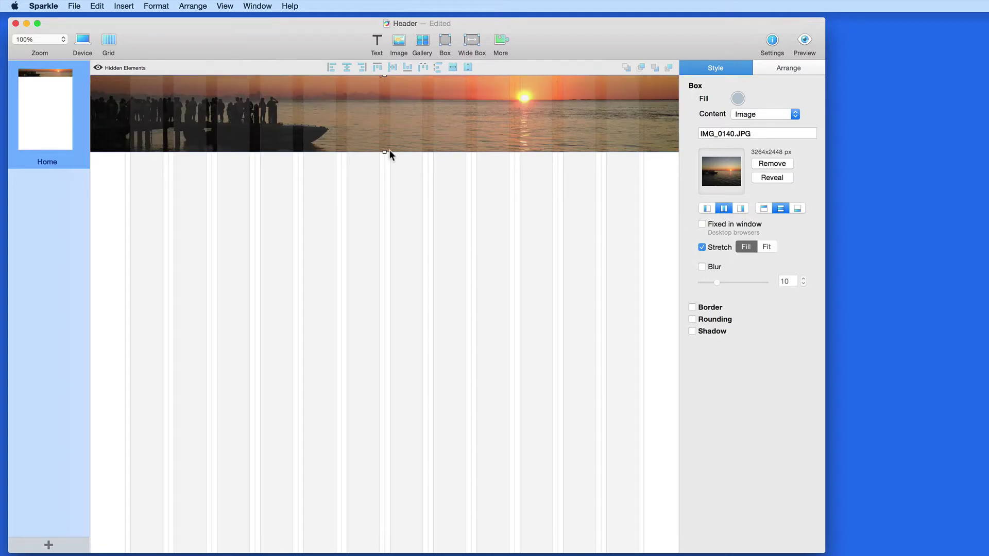
- Adjust the header box's top and bottom edges into a shallow banner
drag(383, 150, 382, 201)
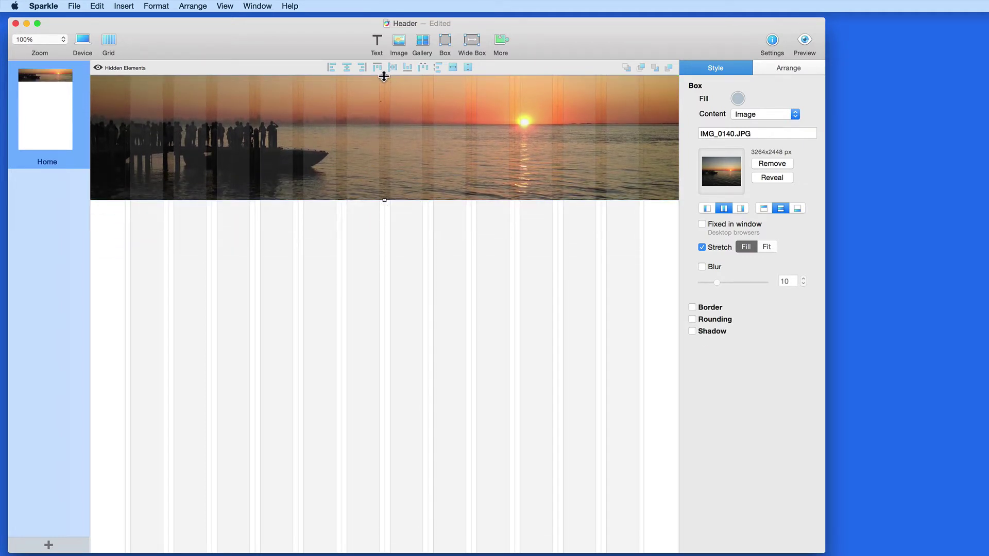
drag(384, 76, 384, 92)
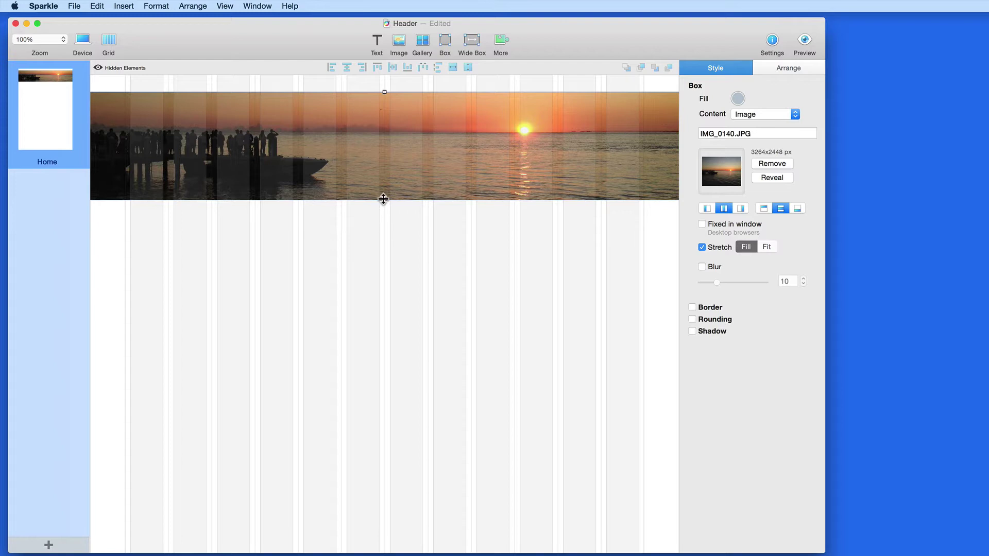
drag(384, 200, 370, 132)
- Try Fixed in window on the header image, then move the box back up to the page top
click(702, 224)
drag(412, 137, 423, 332)
click(384, 273)
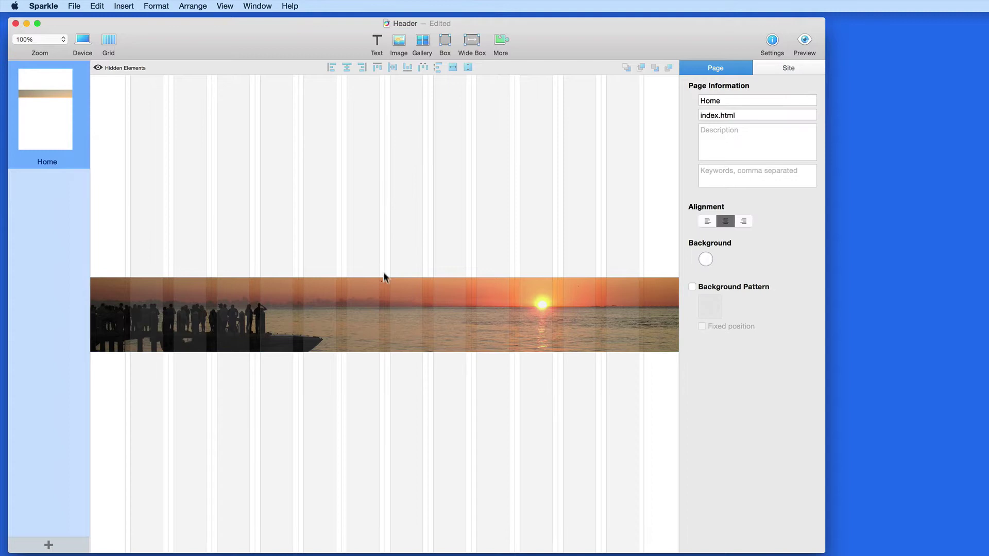
click(386, 279)
mouse_move(385, 278)
mouse_down()
mouse_move(384, 143)
mouse_move(371, 76)
mouse_move(383, 94)
mouse_move(378, 261)
mouse_up()
- Turn off Fixed in window and blur the header image at strength 11
click(701, 223)
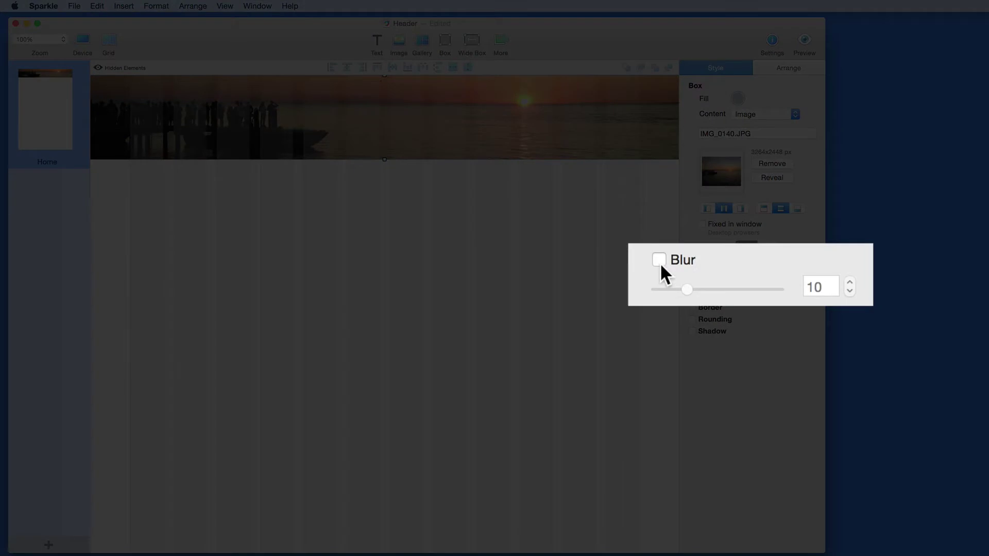
click(701, 266)
mouse_move(717, 282)
mouse_down()
mouse_move(705, 282)
mouse_move(741, 283)
mouse_move(709, 282)
mouse_move(721, 282)
mouse_up()
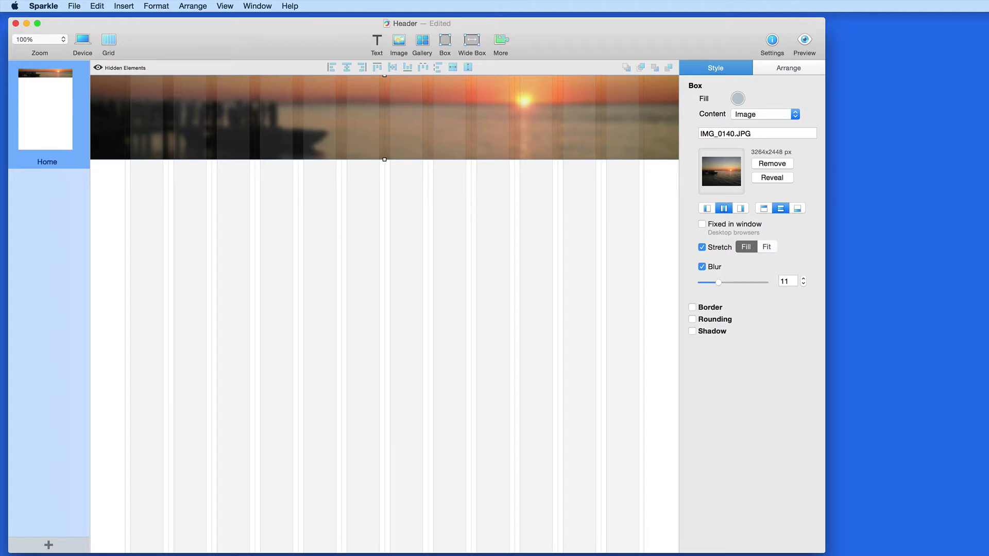
- Preview the blurred header in Safari with Cmd+R, then return to the Sparkle editor
key(super+r)
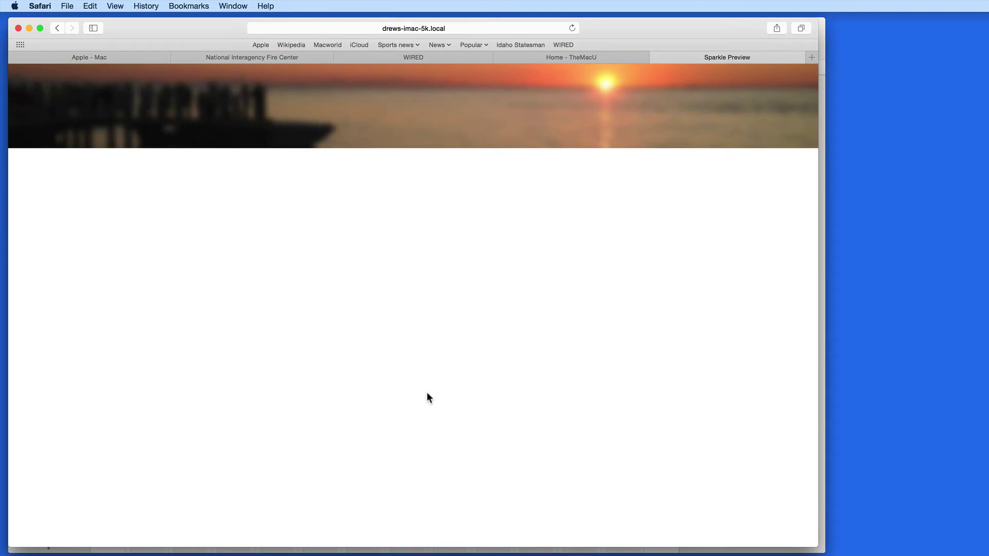
drag(131, 23, 156, 19)
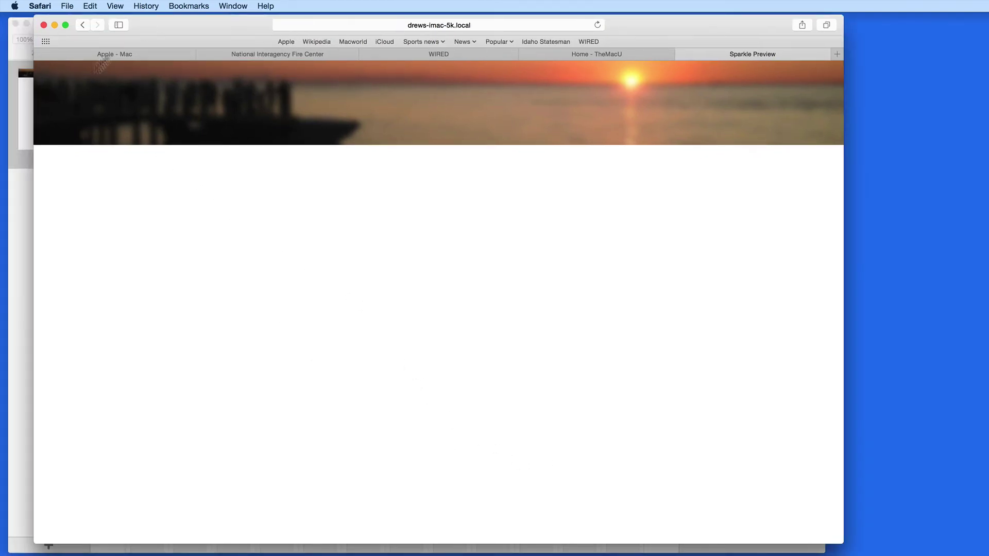
click(19, 213)
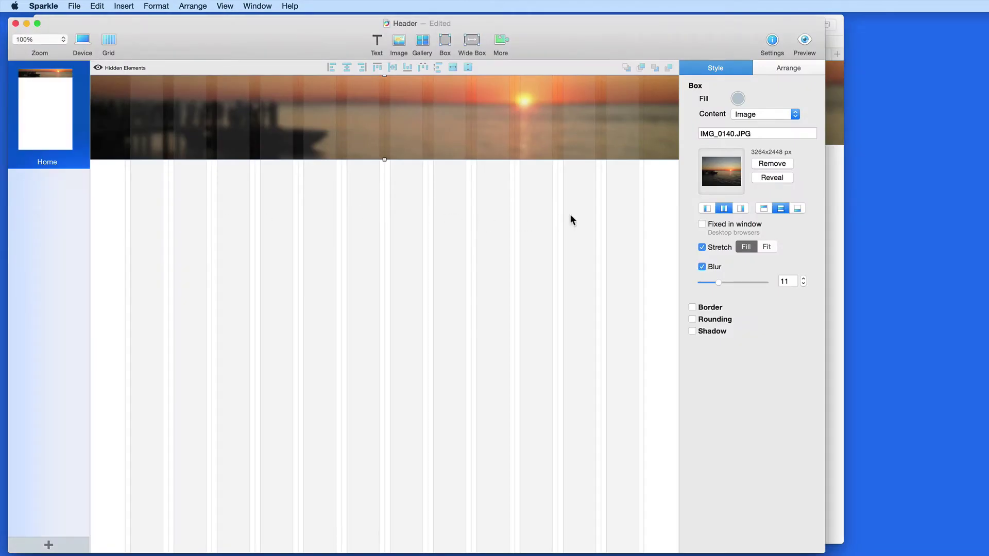
click(783, 110)
- Switch the header content to Gradient and set its left colour to bright blue 225BF3
click(771, 104)
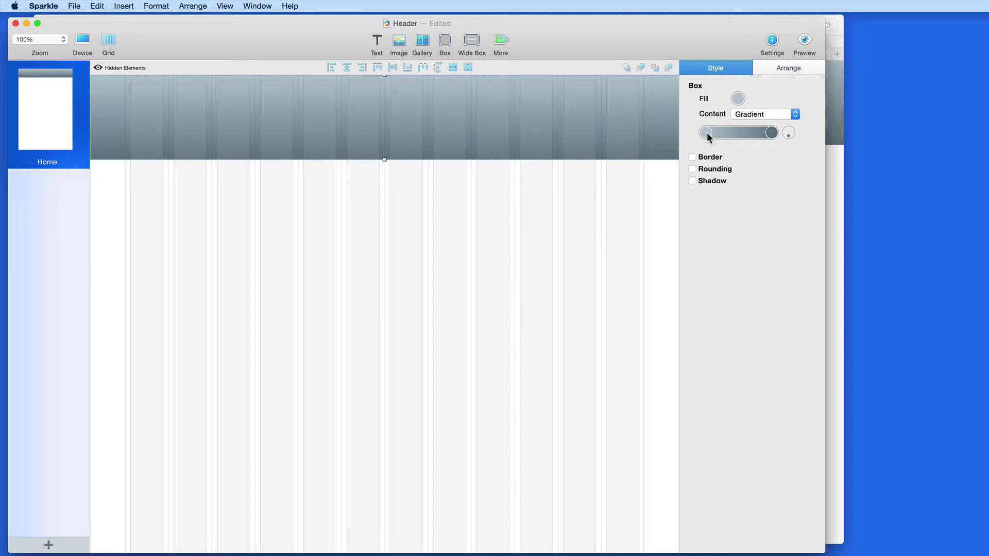
click(706, 131)
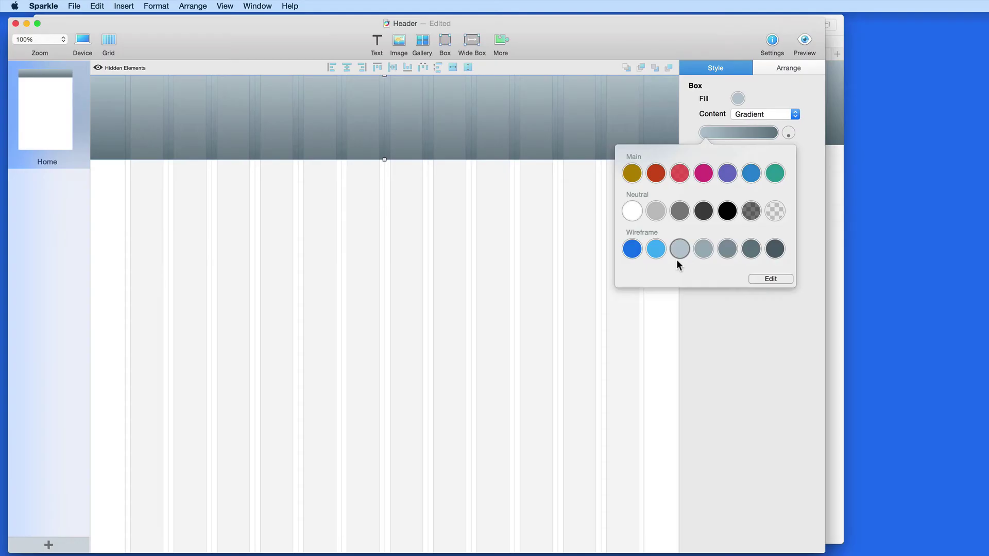
click(765, 280)
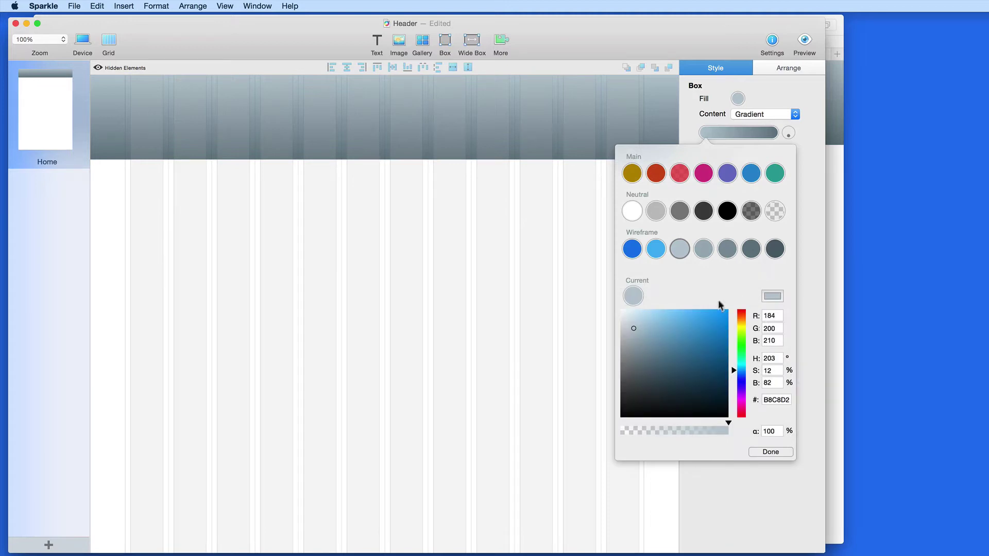
drag(734, 371, 734, 378)
click(712, 314)
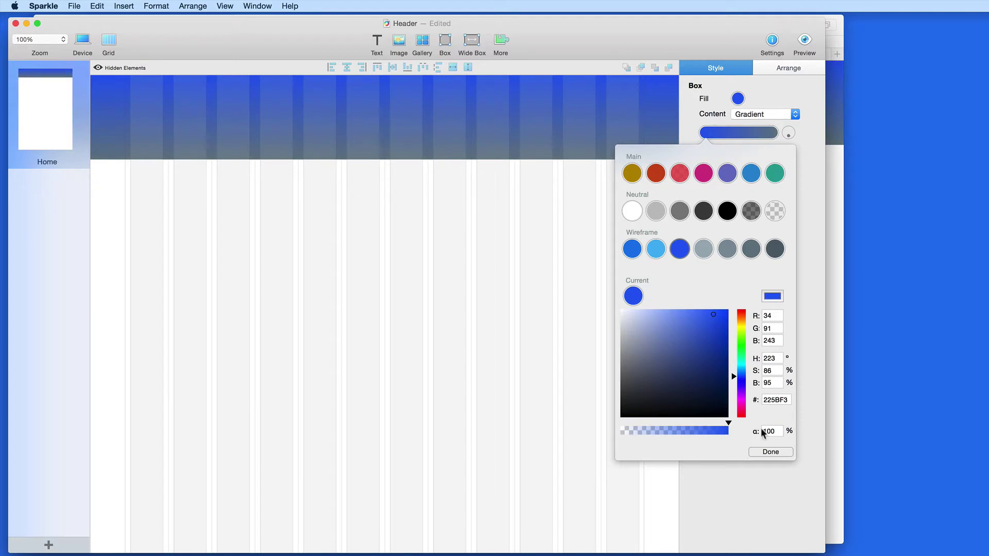
click(771, 452)
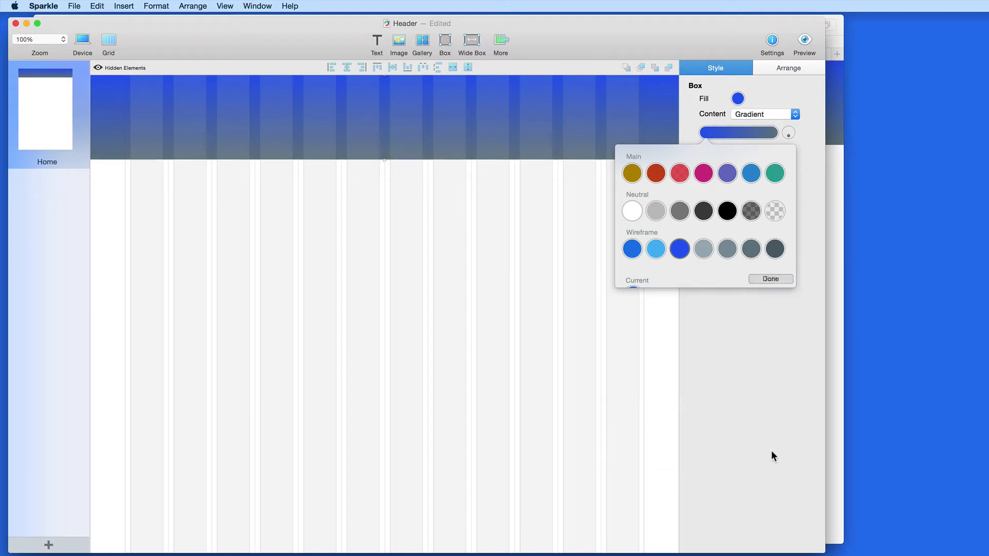
- Set the gradient's right colour to light blue 32ACF5
click(771, 130)
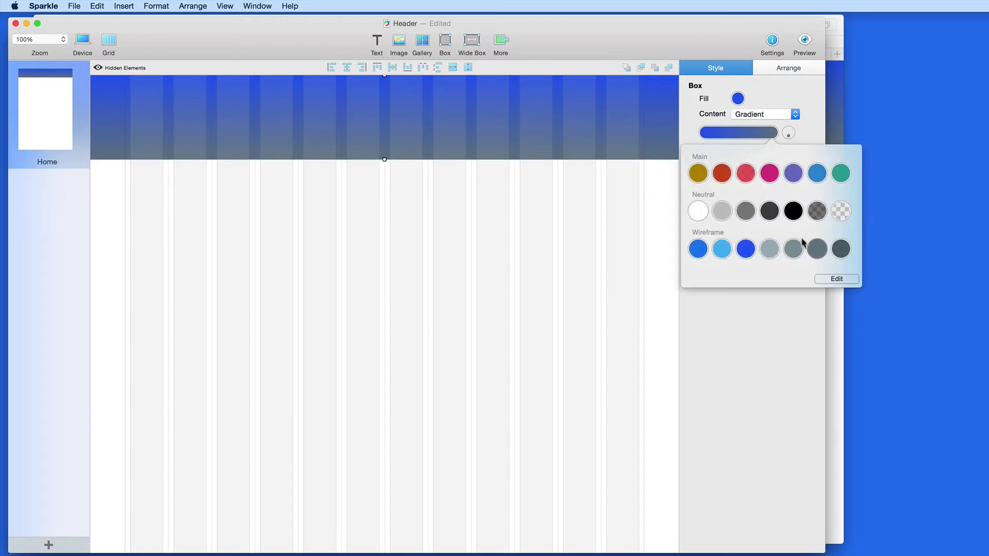
click(721, 250)
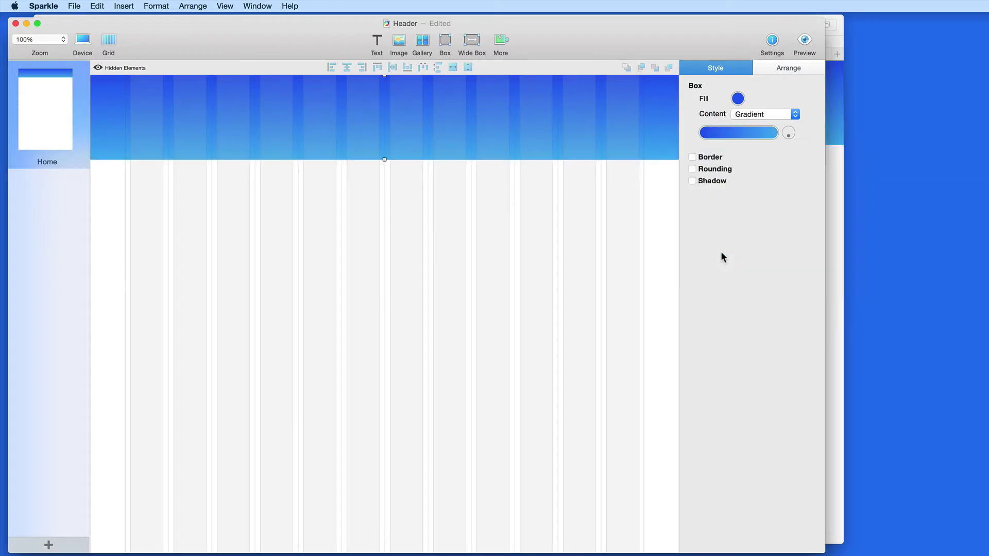
click(774, 135)
click(827, 279)
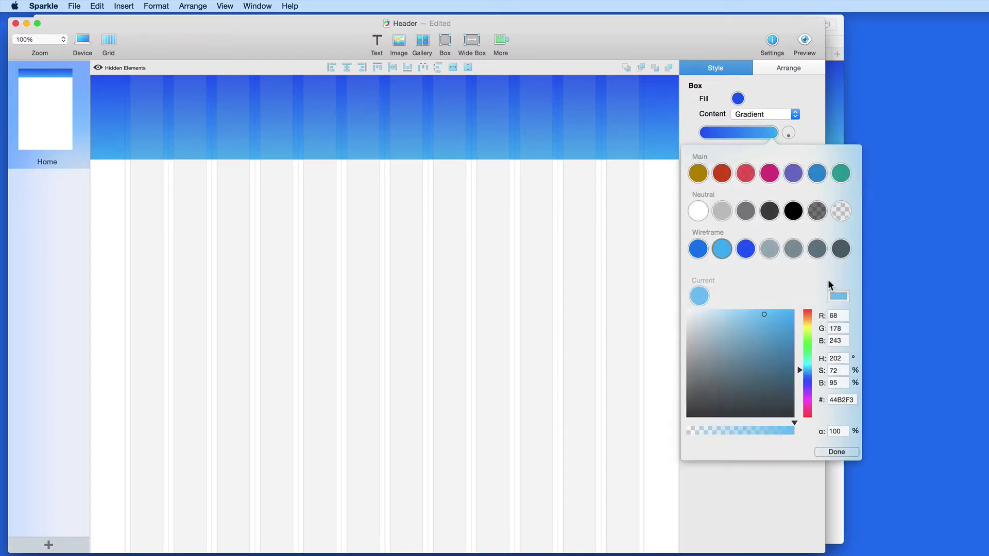
drag(762, 312, 772, 314)
click(833, 448)
- Give the header box rounded corners with radius 17
click(790, 316)
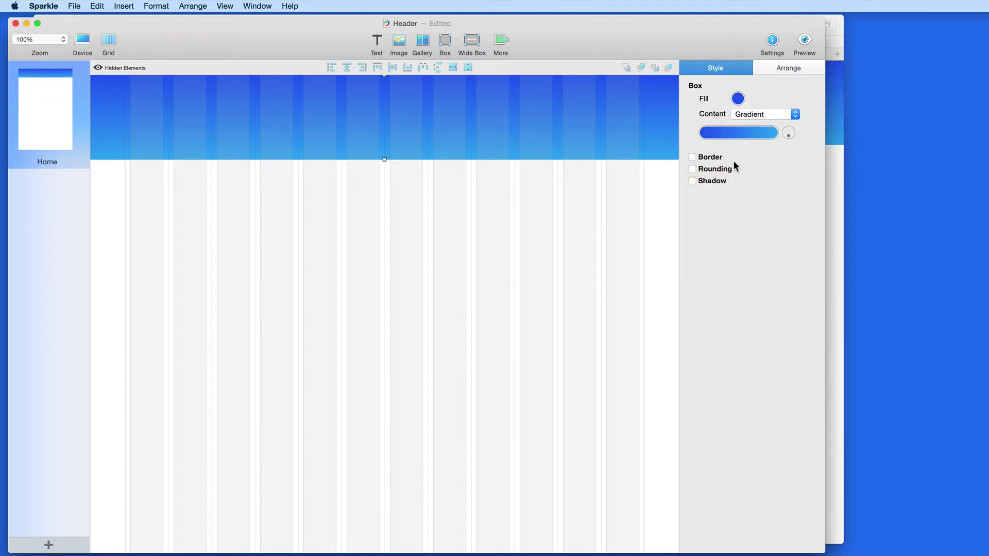
click(692, 169)
mouse_move(734, 184)
mouse_down()
mouse_move(750, 187)
mouse_move(725, 184)
mouse_up()
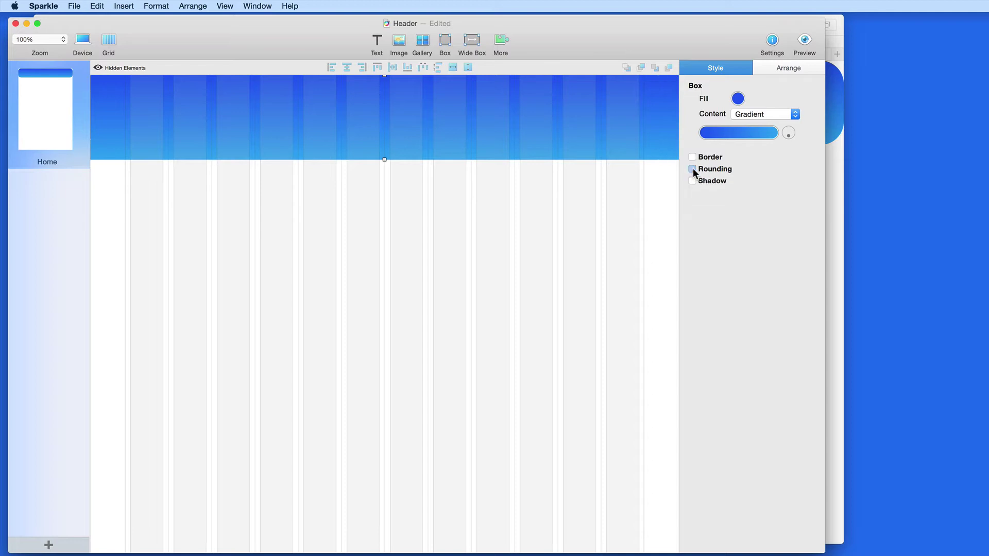
- Add a drop shadow under the header box with vertical offset 2 and blur 5
click(693, 180)
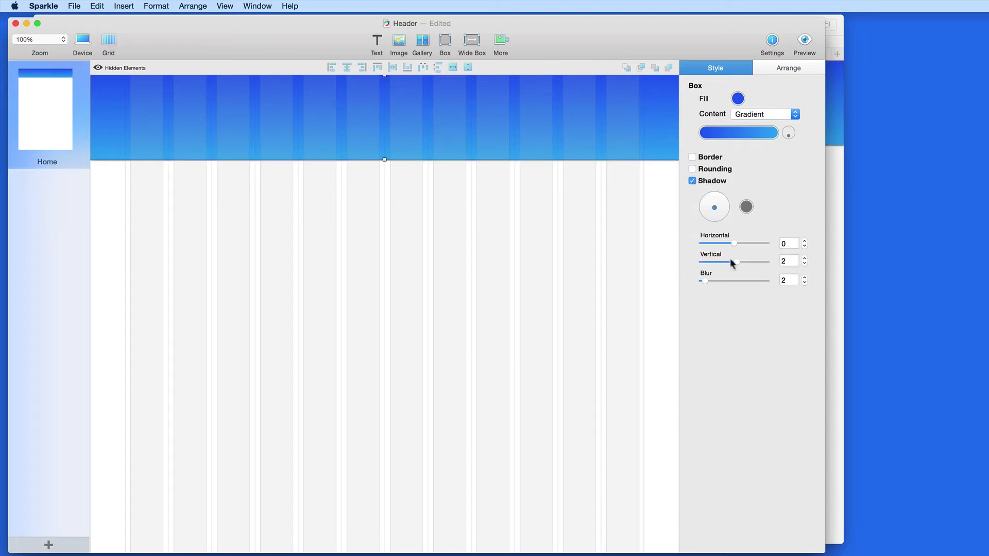
click(804, 258)
click(804, 258)
click(803, 277)
click(803, 278)
click(804, 277)
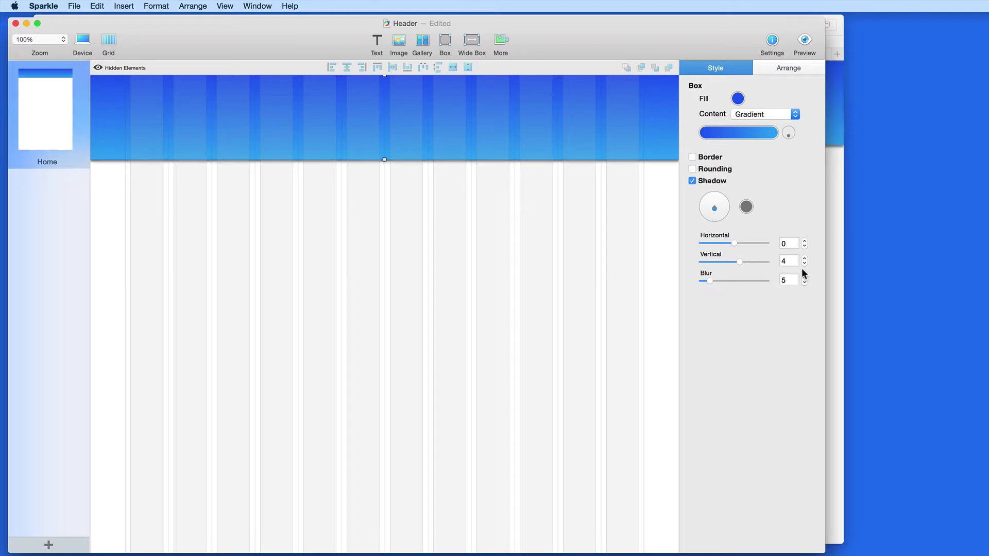
click(804, 262)
click(805, 263)
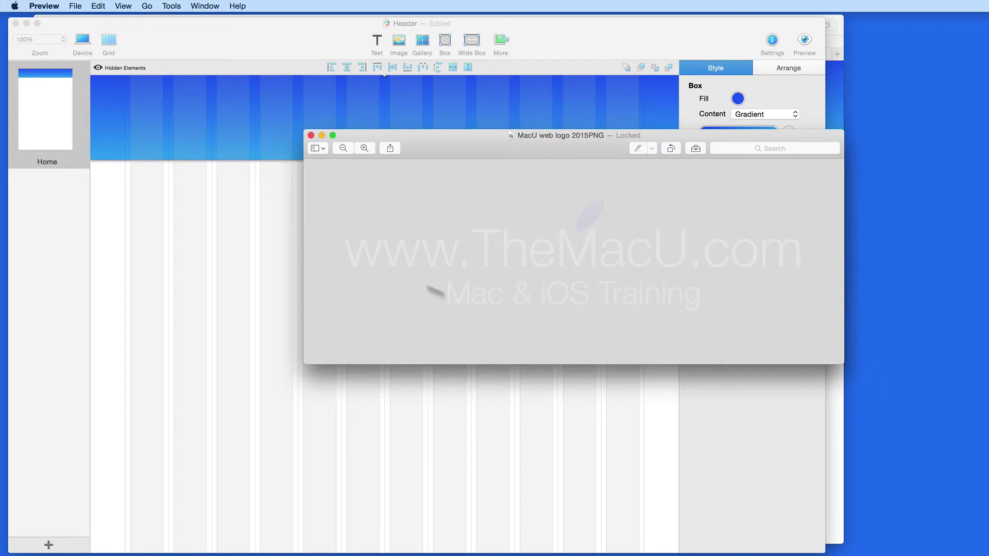
- Close the Preview window showing the MacU web logo
click(311, 135)
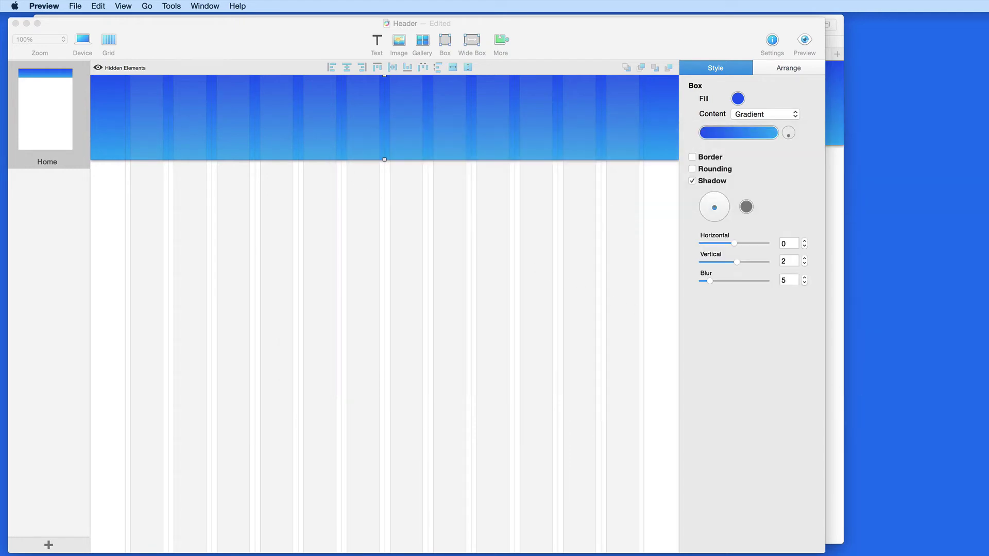
- Drag the TheMacU logo onto the page, shrink it, and centre it vertically at the header's left
drag(728, 252, 338, 228)
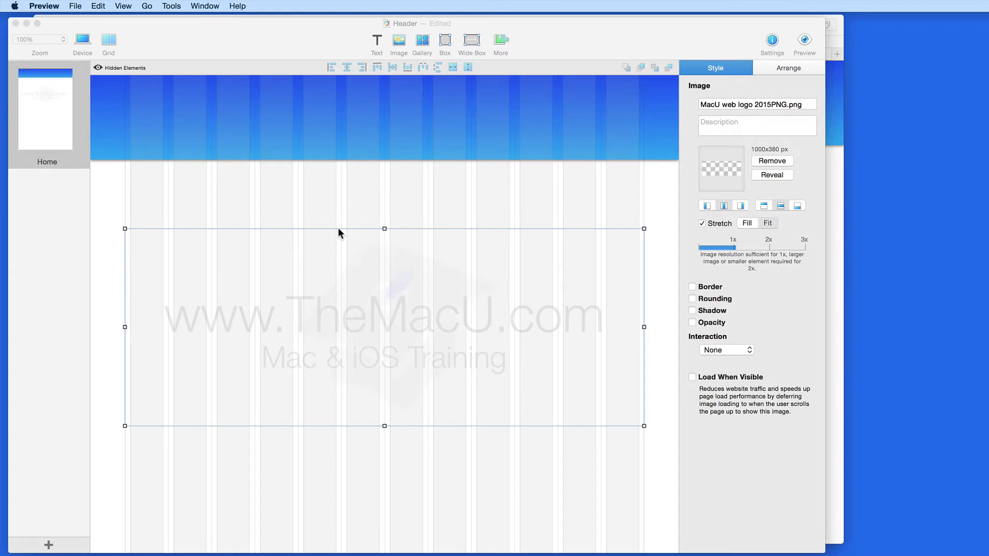
click(644, 426)
drag(644, 426, 373, 316)
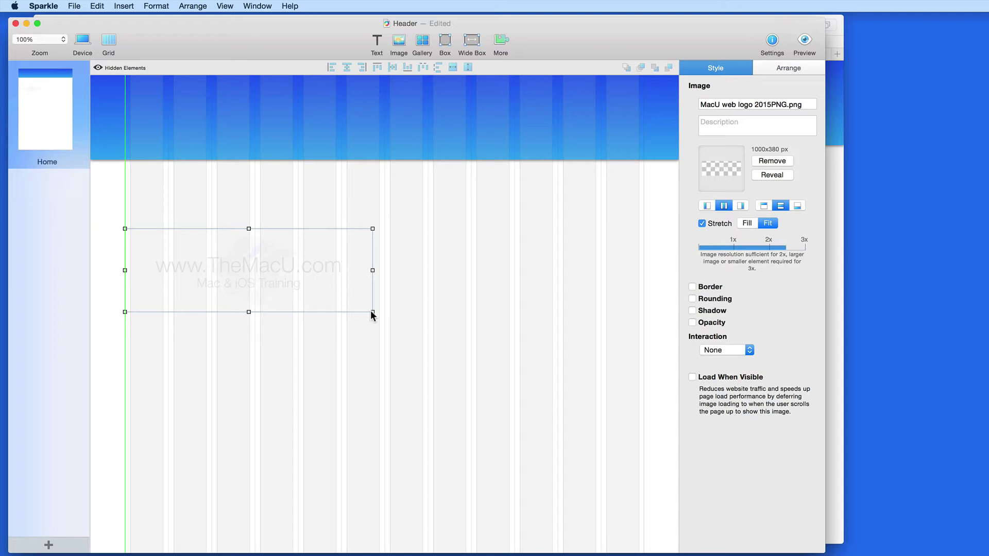
drag(193, 263, 195, 124)
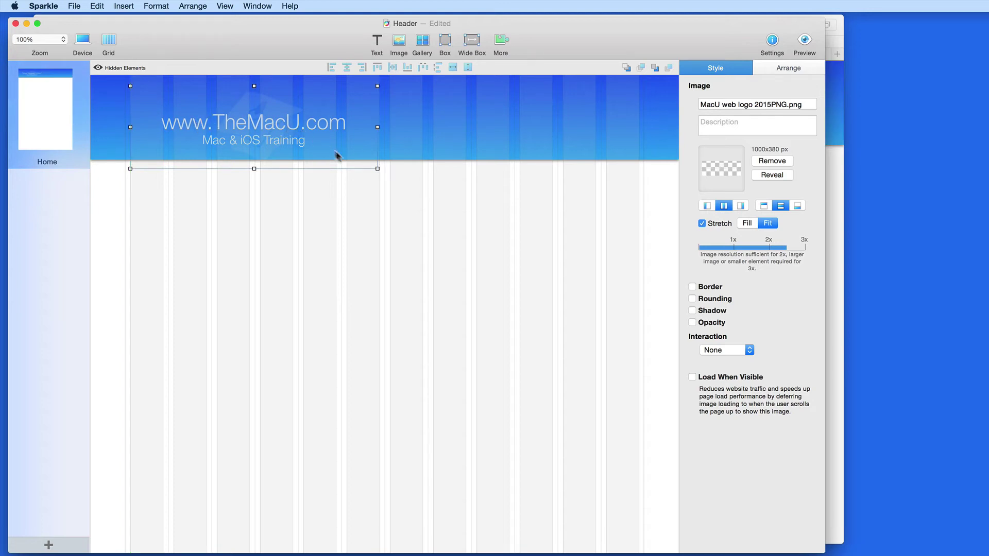
drag(376, 169, 294, 147)
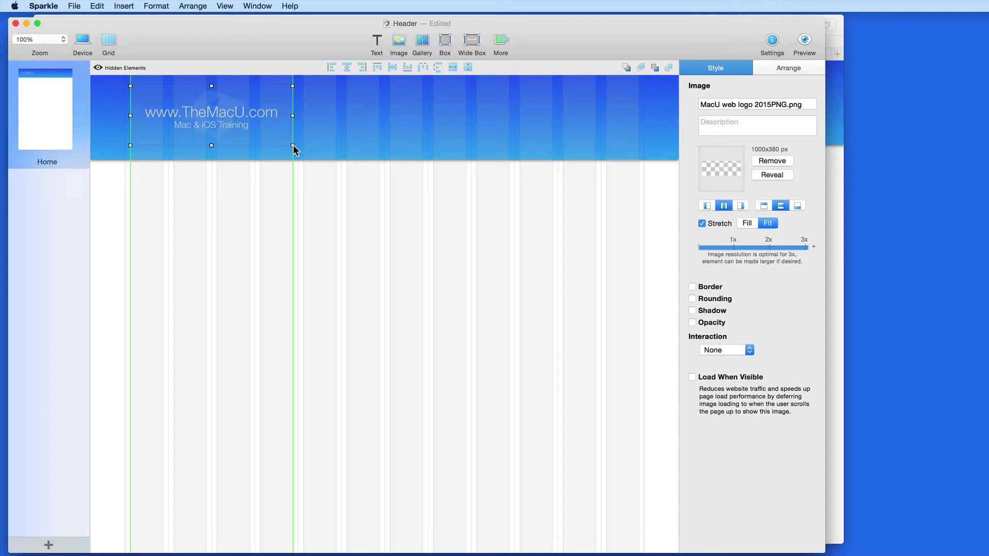
drag(242, 114, 247, 113)
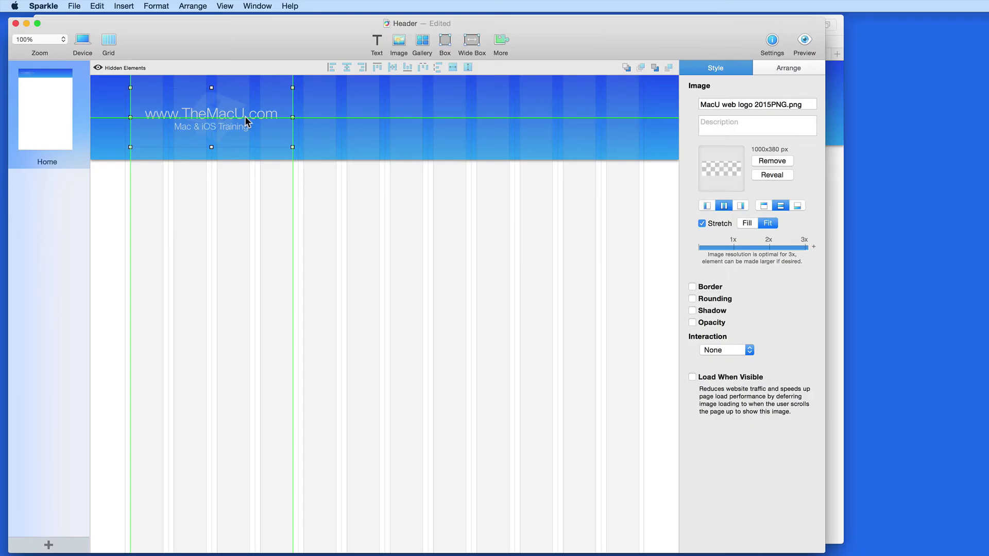
click(261, 147)
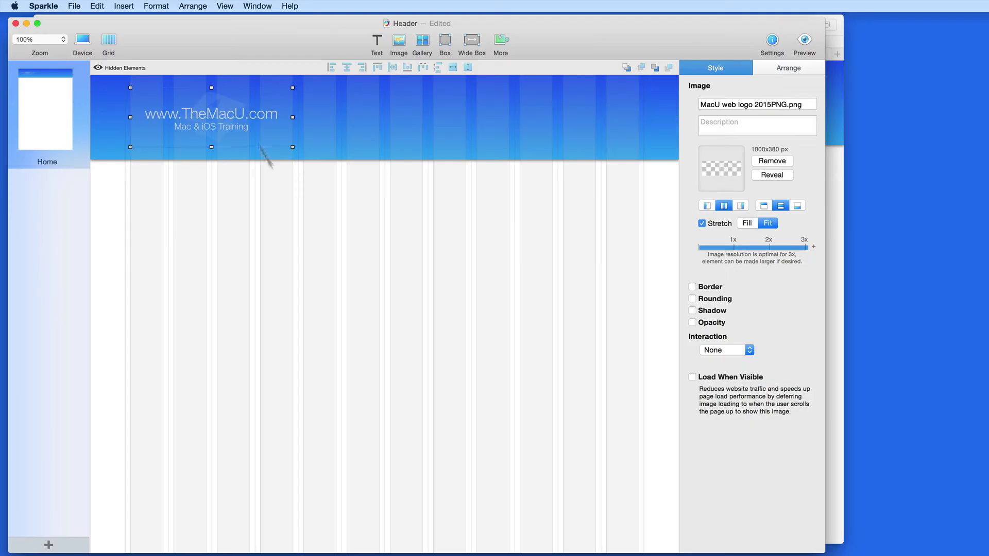
- Show the Home page's settings and open the More palette of insertable elements
click(833, 198)
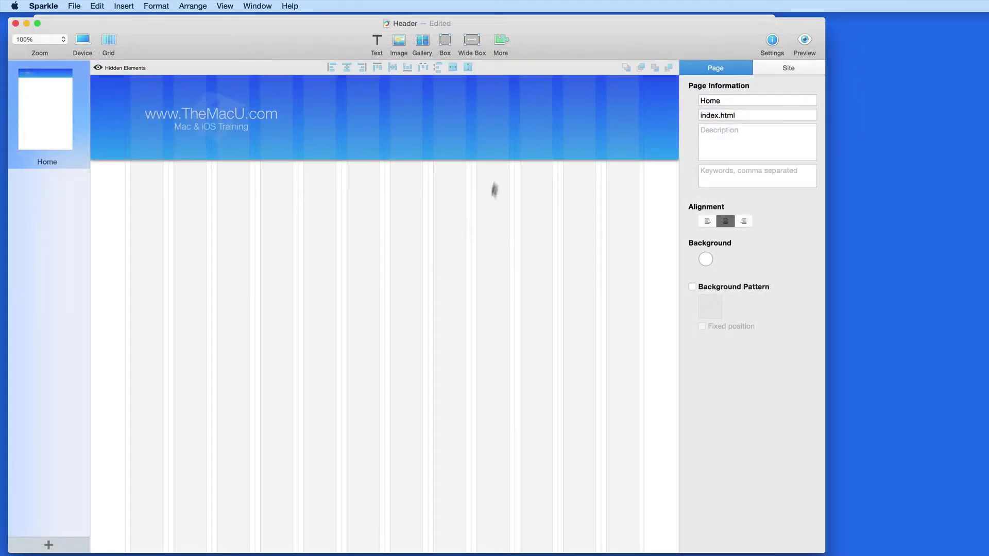
click(500, 39)
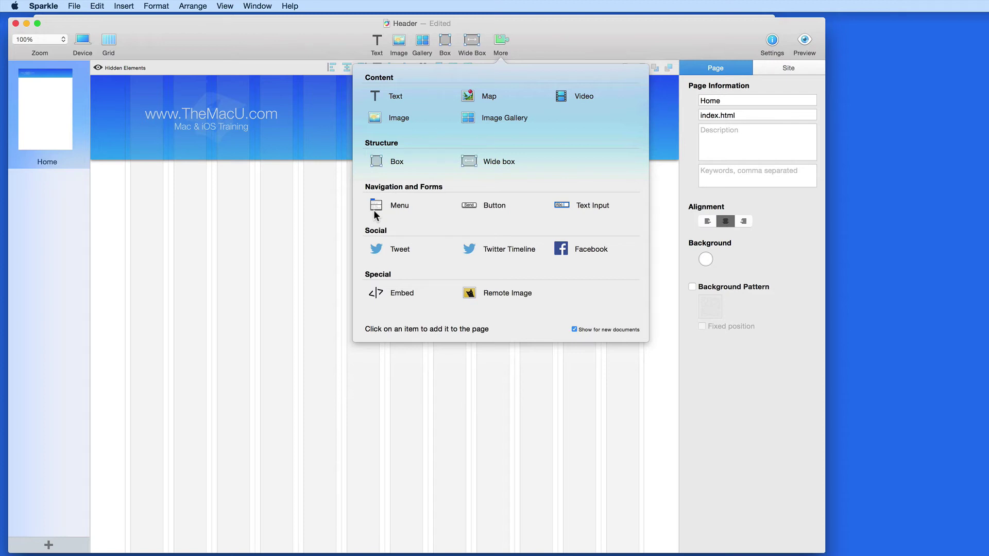
- Insert a navigation menu and place it in the header's right side, then start adding a page
click(374, 206)
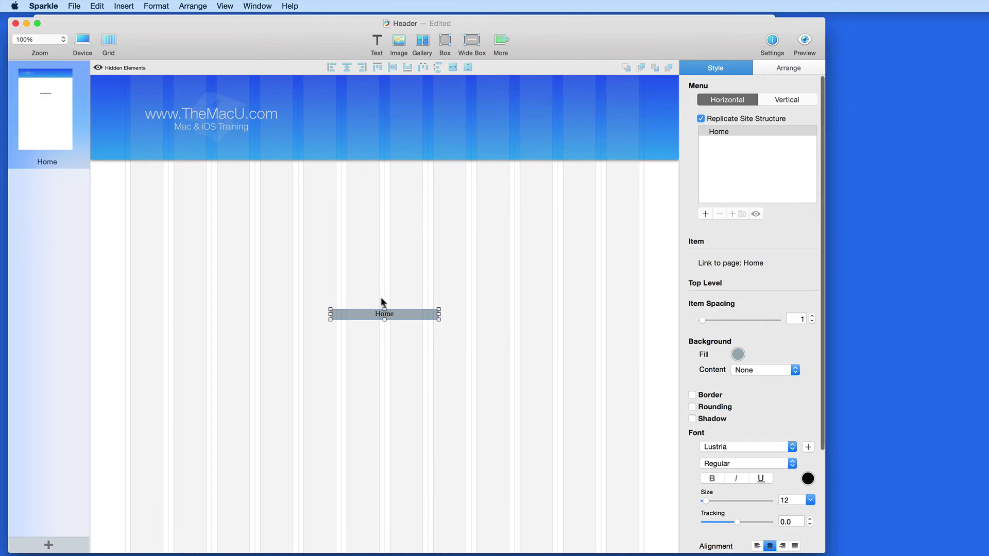
drag(410, 317, 502, 117)
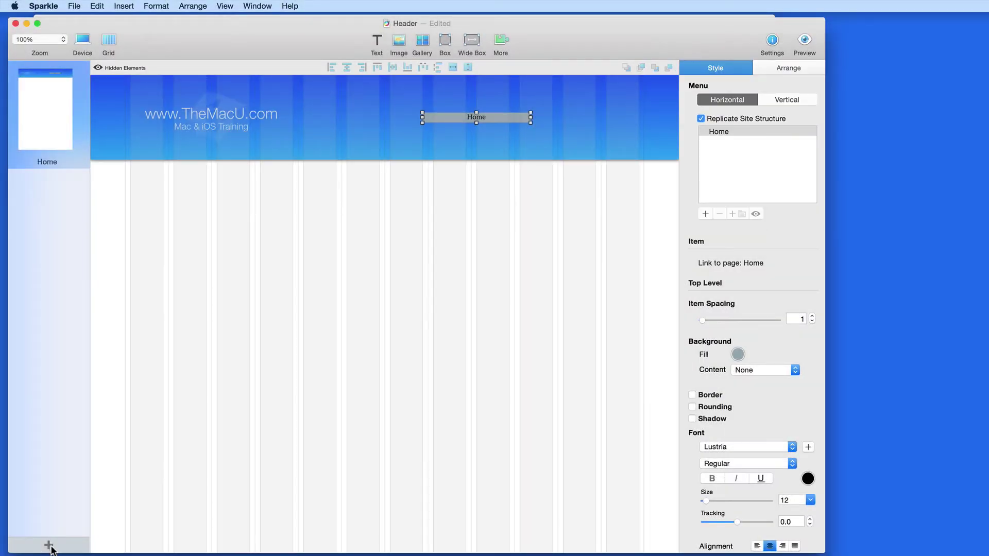
click(50, 546)
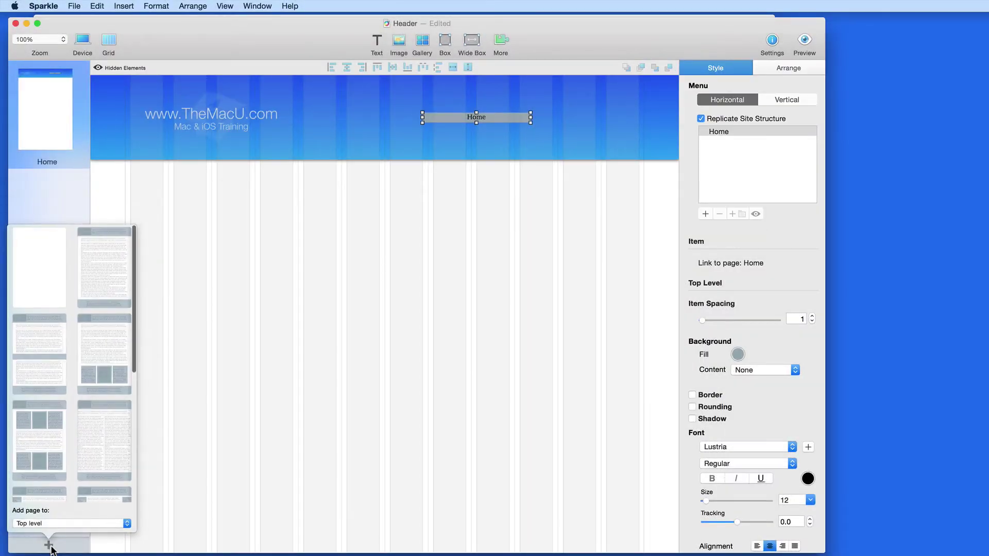
- Add a blank page, then select the Home header menu listing Home, Page 2 and Page 3
click(33, 270)
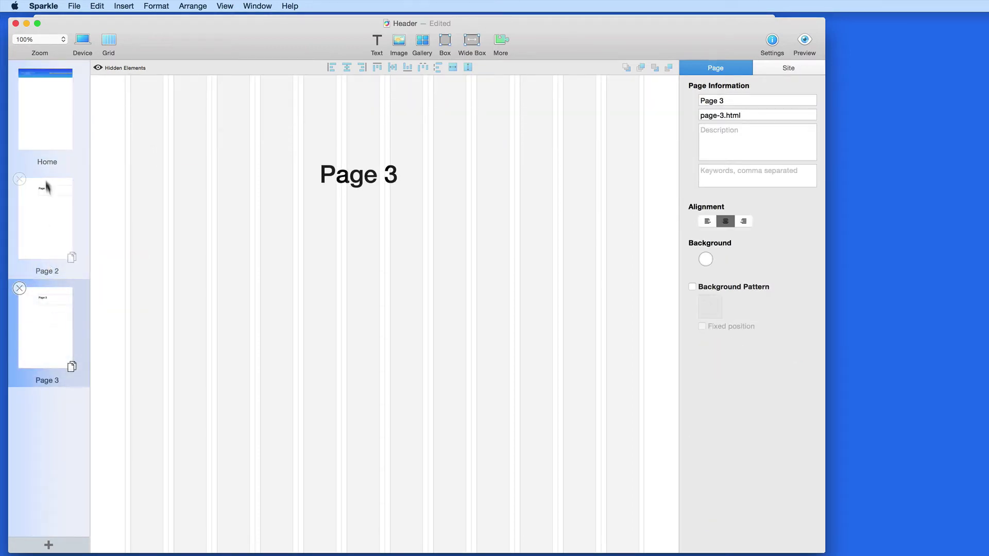
click(45, 118)
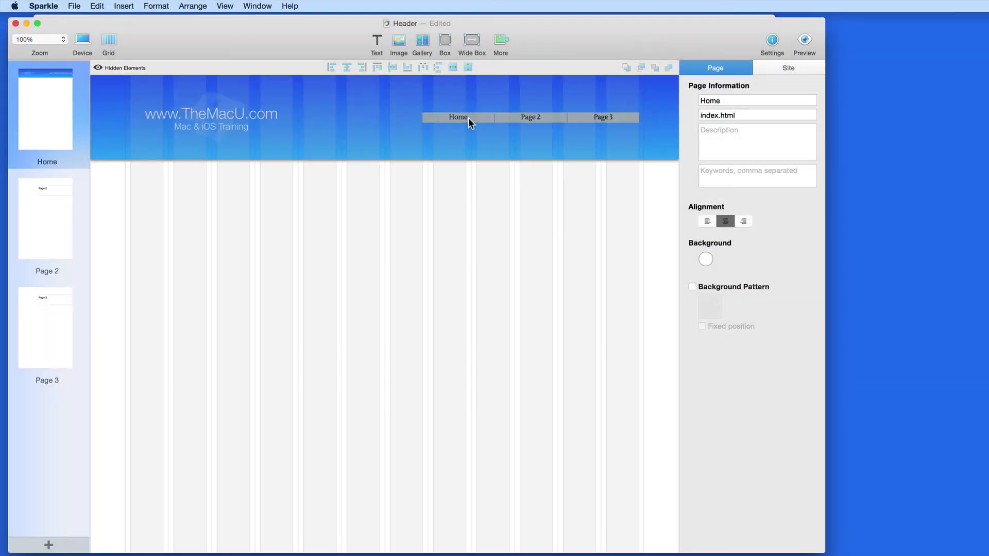
click(468, 117)
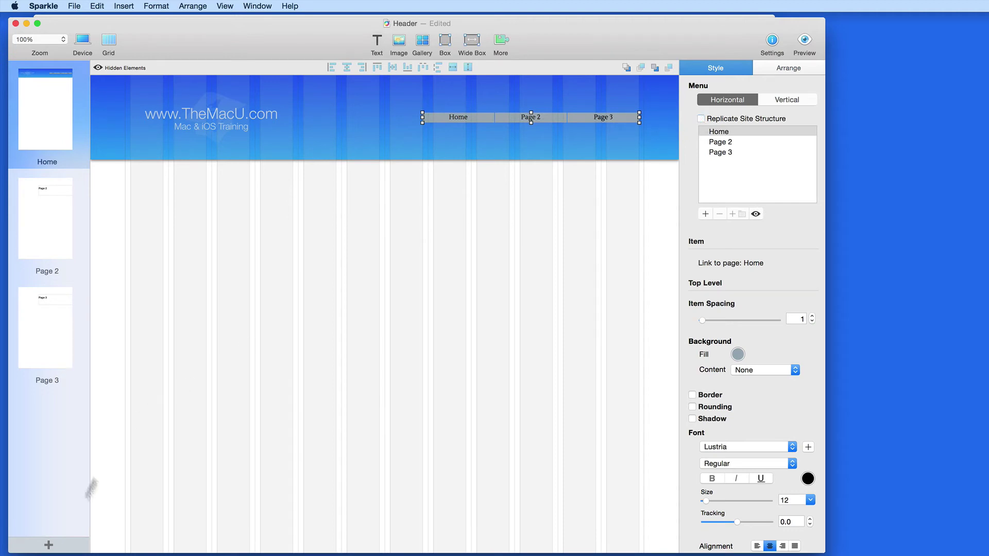
- Add a blank Page 4 to the site and return to the Home page
click(51, 547)
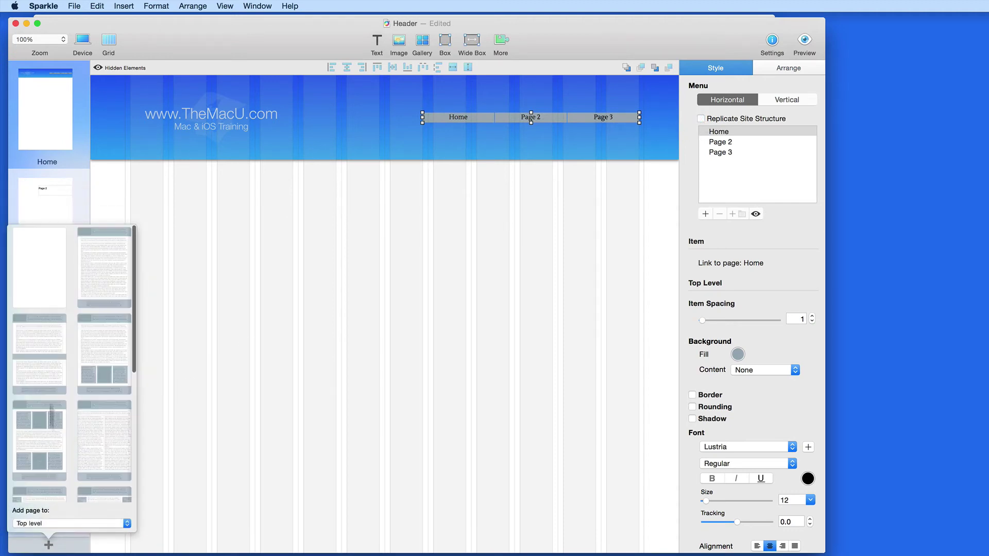
click(45, 286)
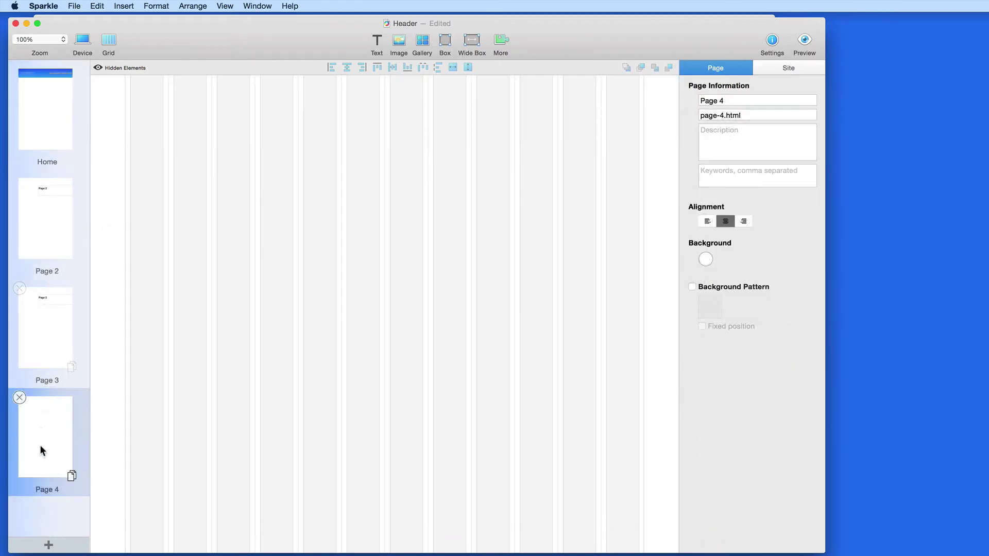
click(38, 134)
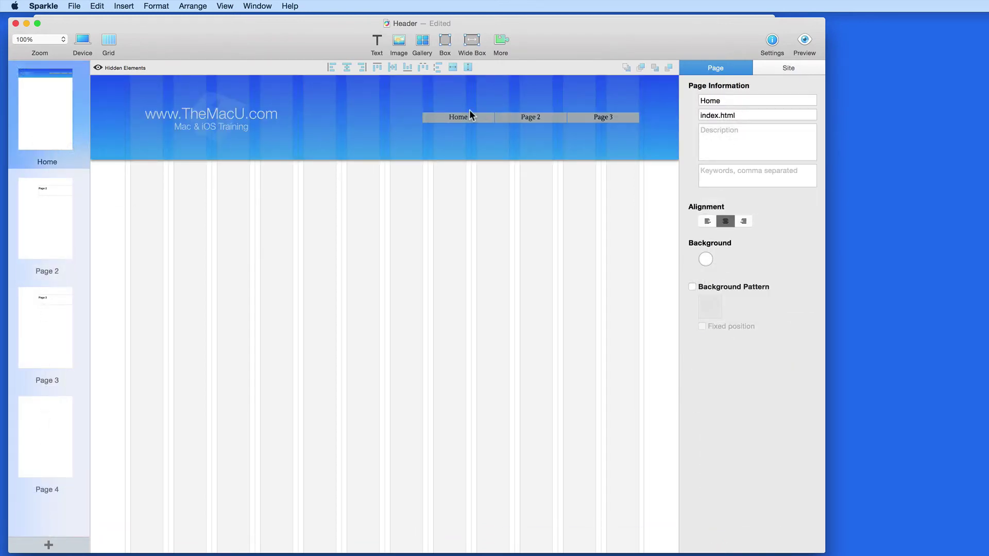
- Add a fourth 'Item' entry to the Home header menu, removing and re-adding it once
click(596, 117)
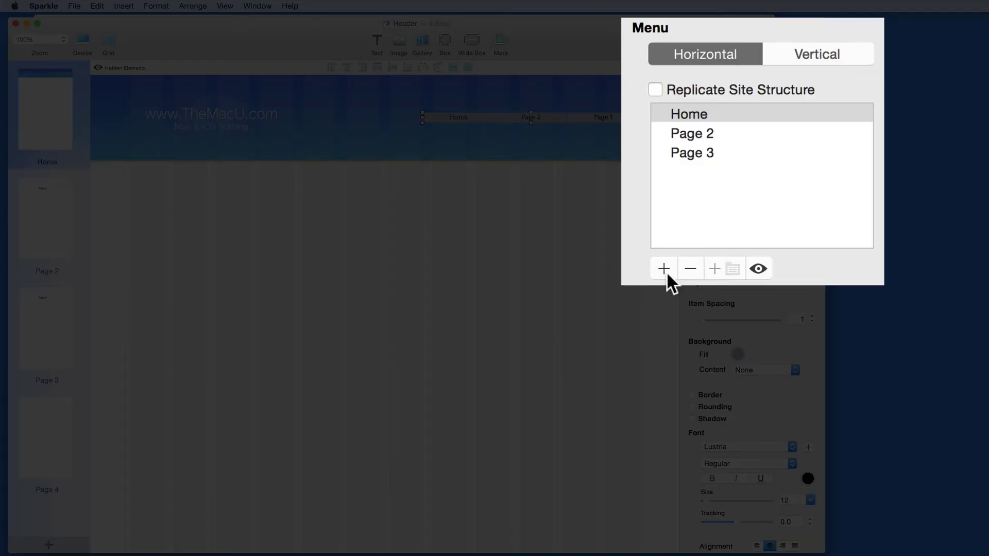
click(664, 269)
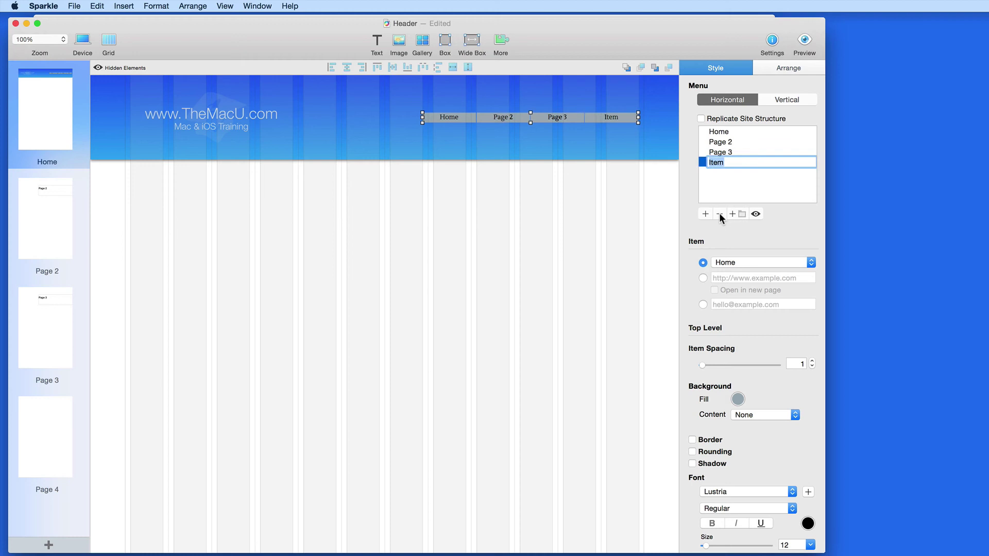
click(719, 214)
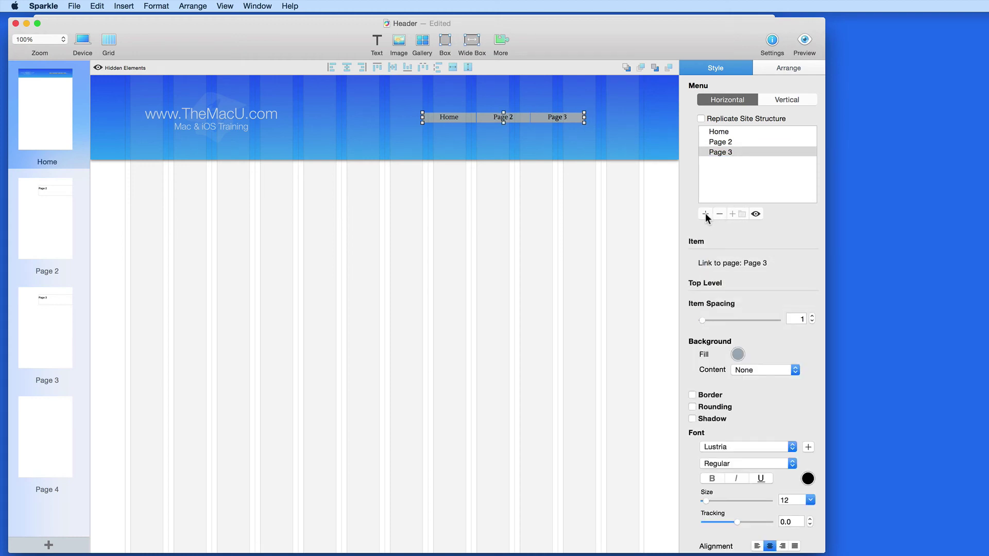
click(705, 213)
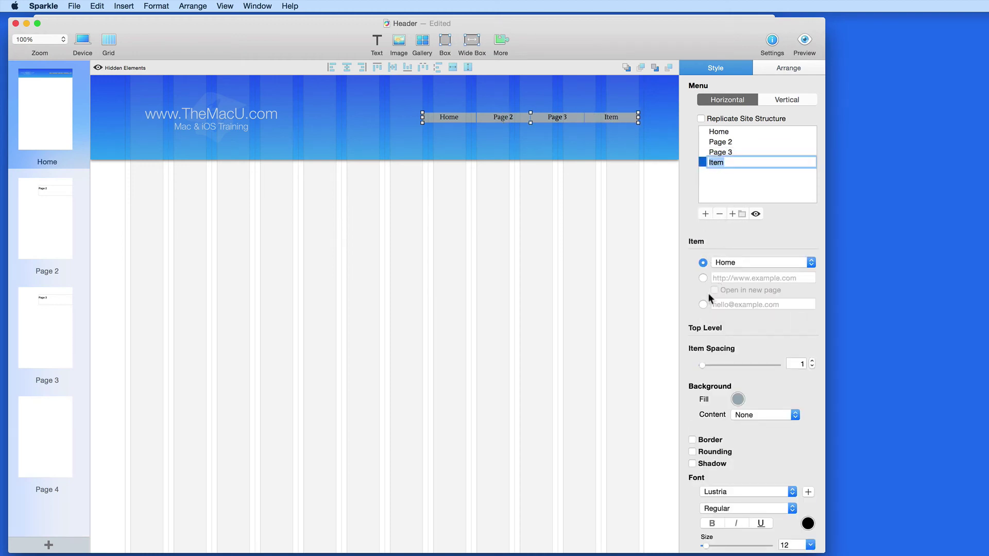
- Switch the Item entry's link to a URL, then remove Item from the menu
scroll(682, 328, down, 2)
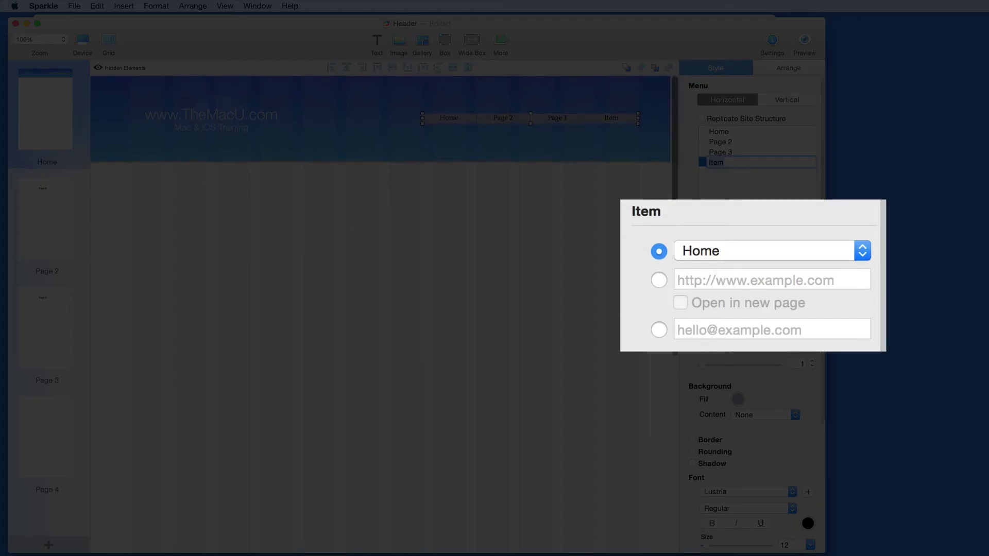
click(794, 252)
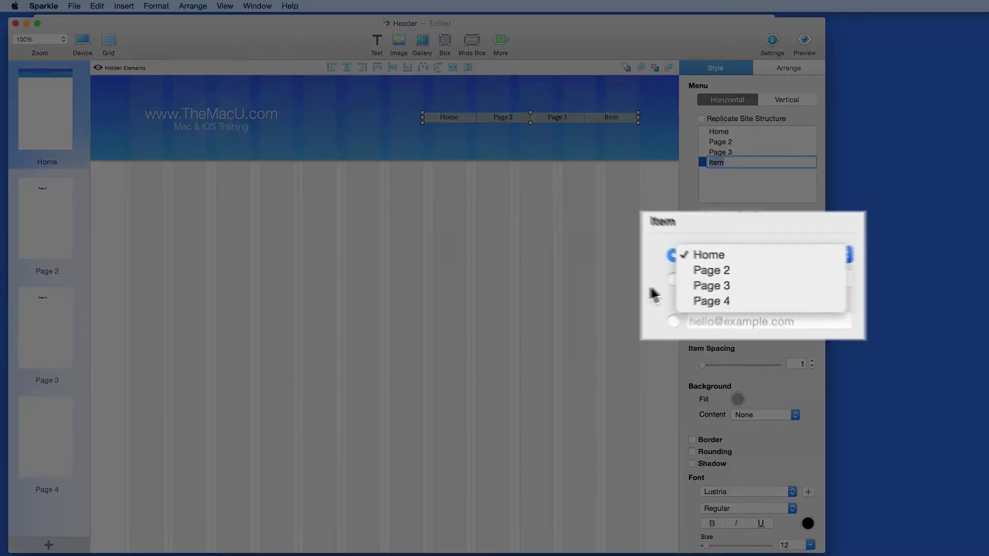
key(Escape)
click(705, 279)
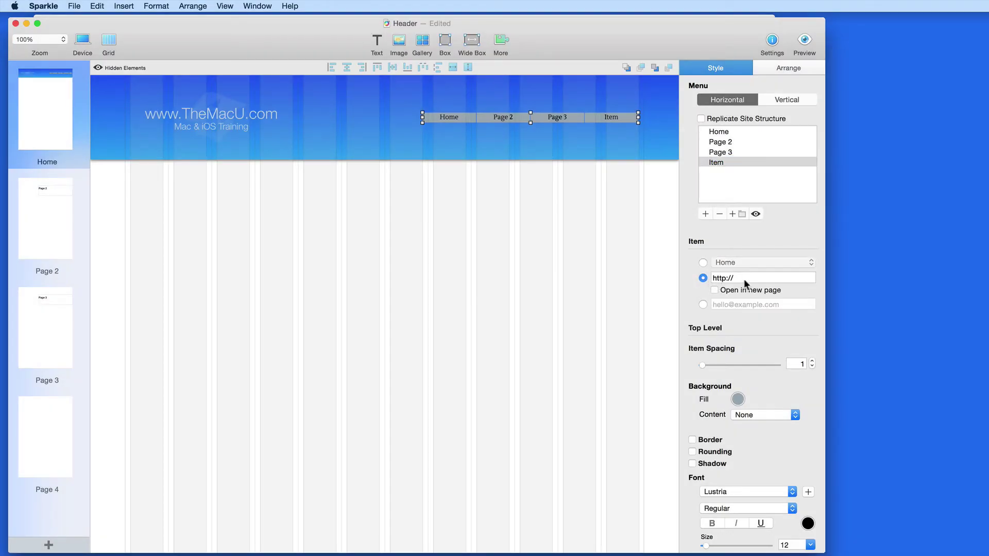
click(719, 214)
- Turn on Replicate Site Structure, delete Page 4, and reselect the header menu
click(701, 119)
click(714, 163)
mouse_move(36, 437)
click(19, 398)
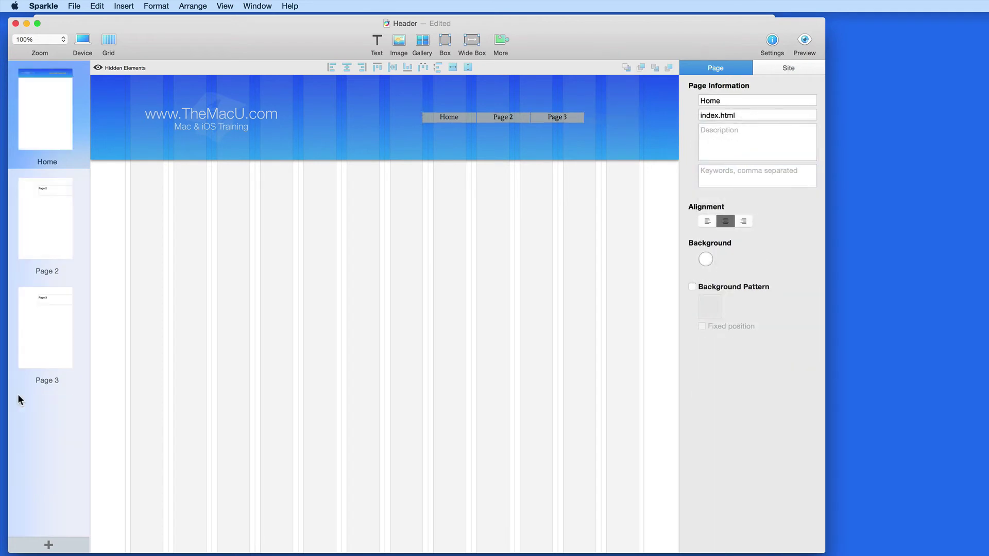
click(564, 120)
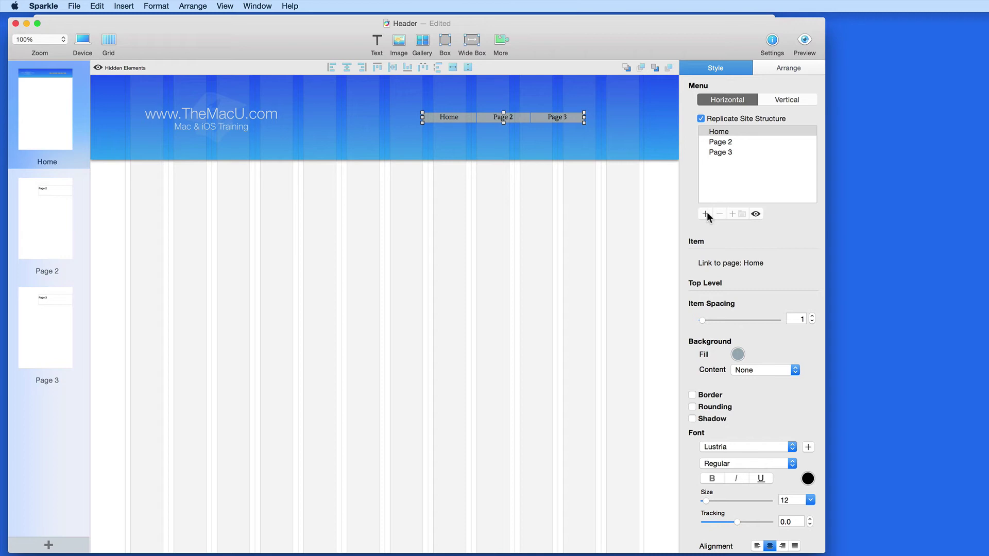
- Remove the extra Item, leave Page 3 visible in the menu, and enlarge the menu bar rightward
click(705, 213)
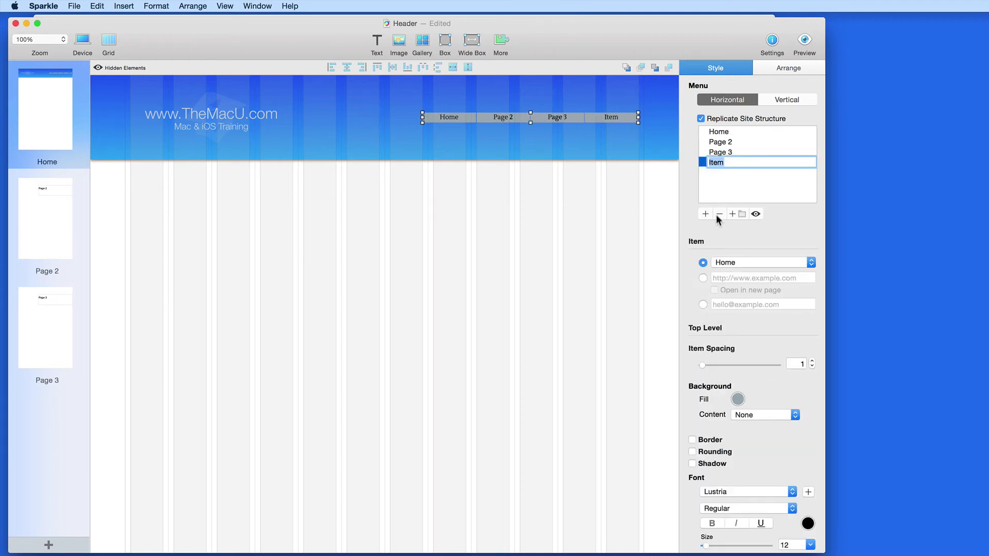
click(719, 215)
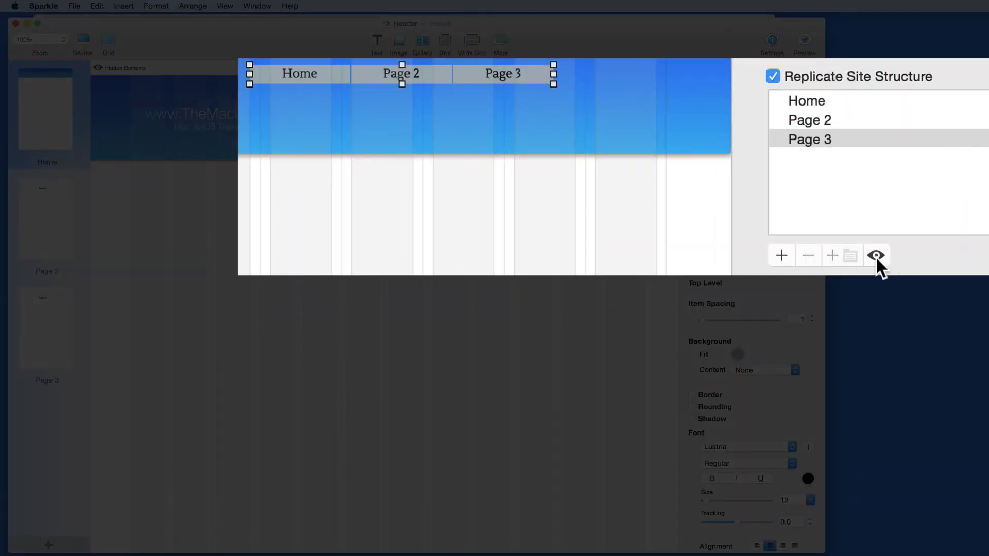
click(876, 256)
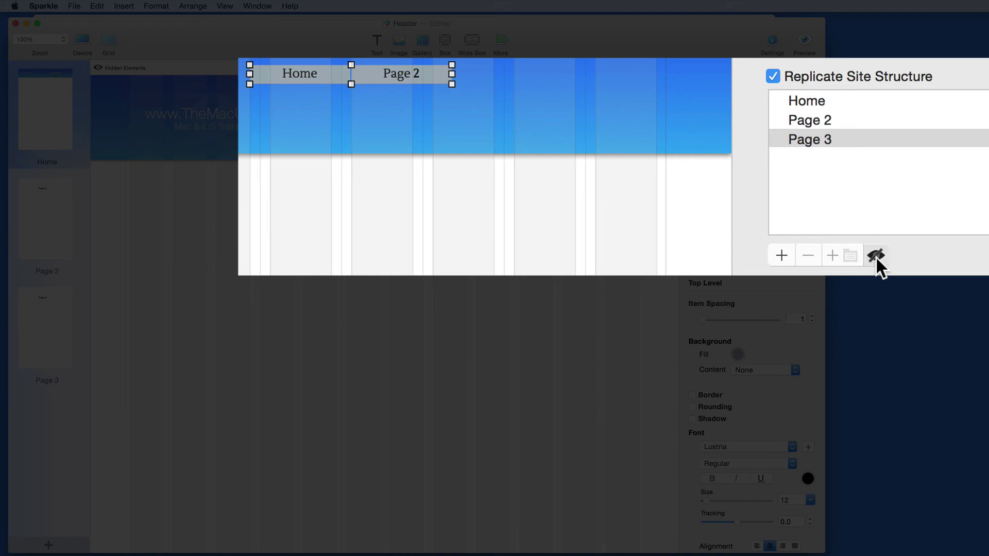
click(876, 255)
click(875, 256)
click(875, 255)
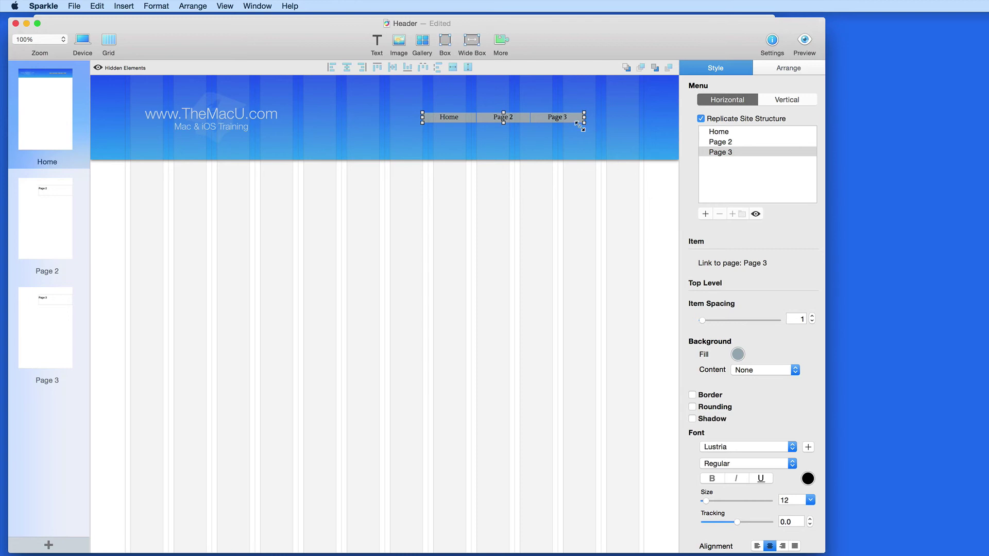
drag(586, 122, 645, 133)
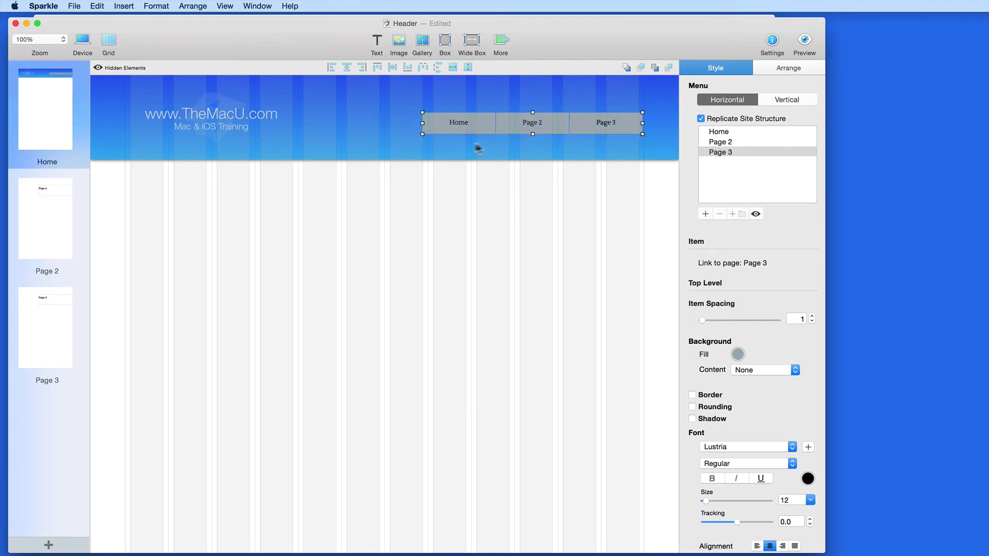
- Widen the menu, trial a vertical layout, then settle on a horizontal row with item spacing 13
drag(420, 135, 404, 122)
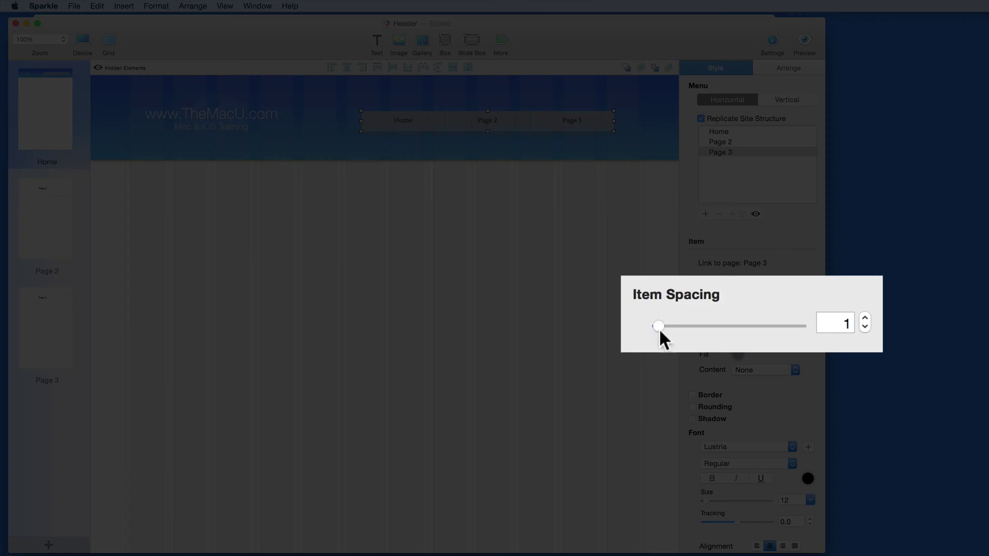
drag(701, 320, 708, 320)
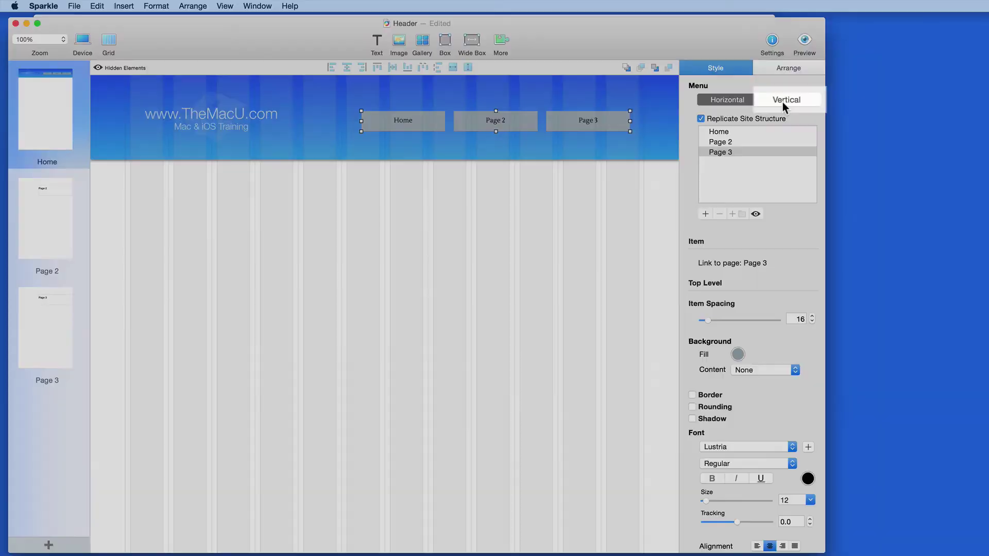
click(783, 101)
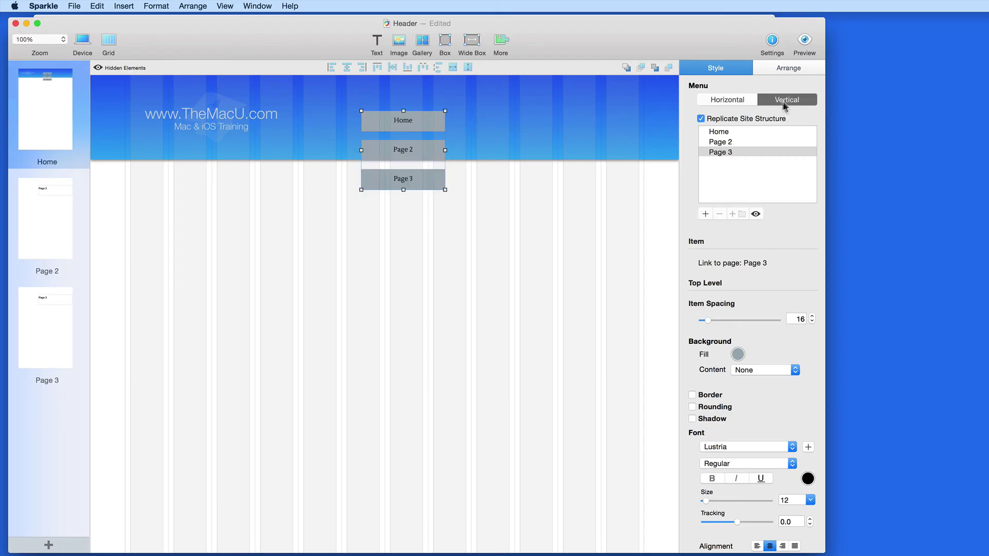
drag(423, 132, 544, 85)
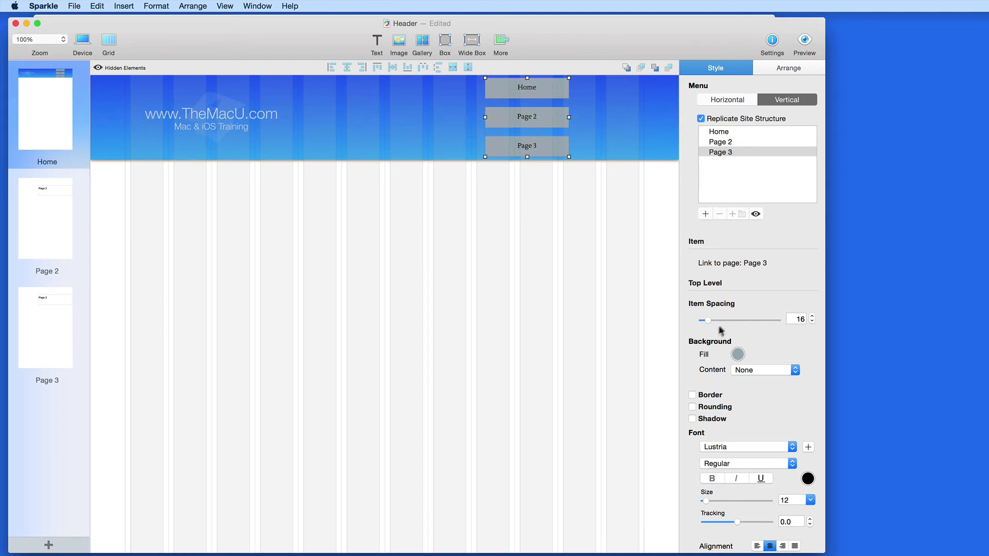
mouse_move(708, 319)
mouse_down()
mouse_move(721, 323)
mouse_move(709, 320)
mouse_up()
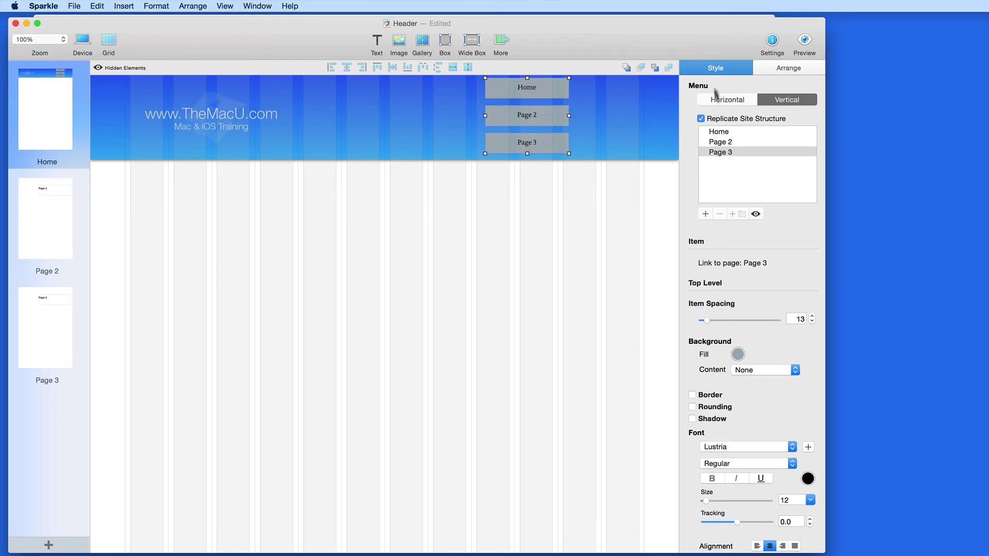
click(723, 100)
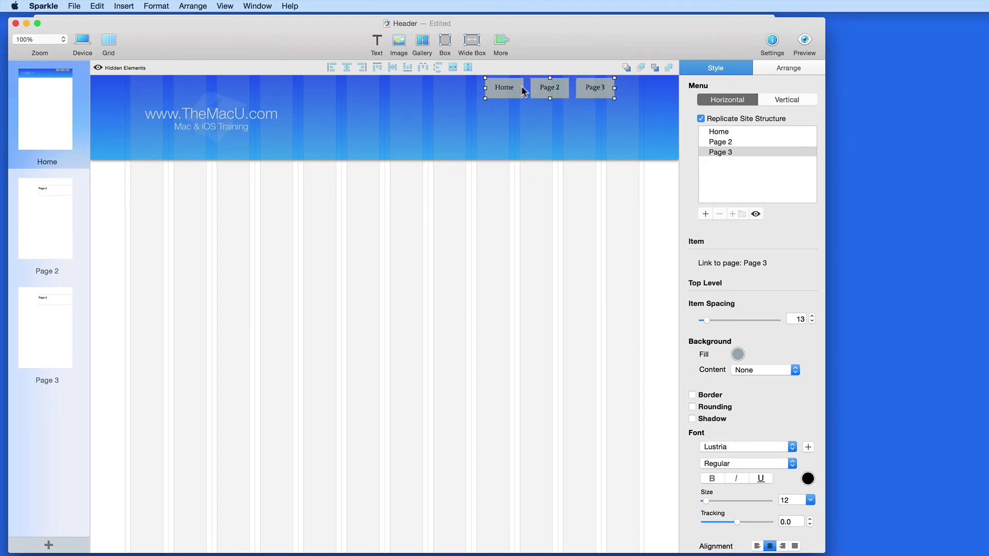
- Centre and widen the menu, style red rounded buttons with 17-pt Helvetica Neue, and preview
drag(505, 91, 415, 114)
drag(518, 127, 605, 132)
scroll(725, 272, down, 2)
scroll(725, 272, down, 5)
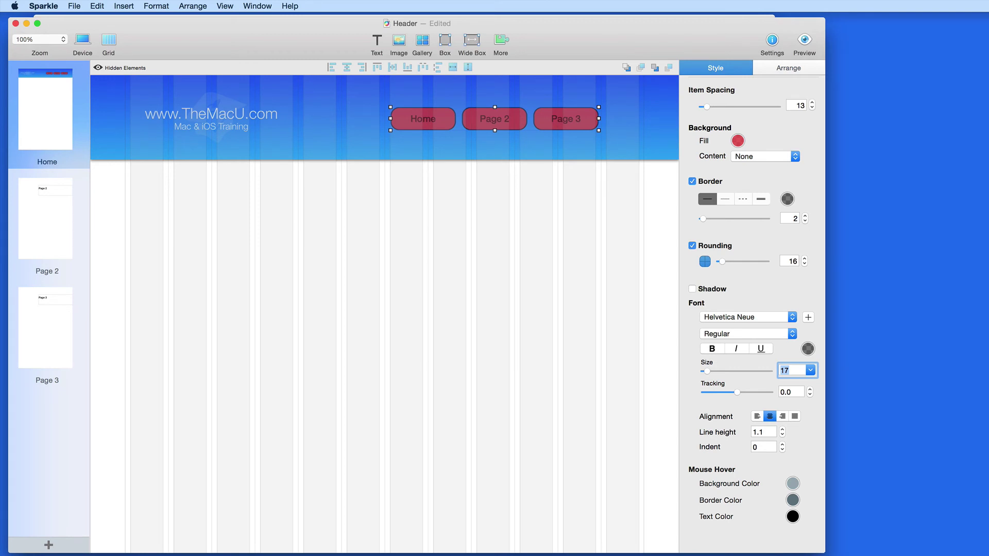
key(super+r)
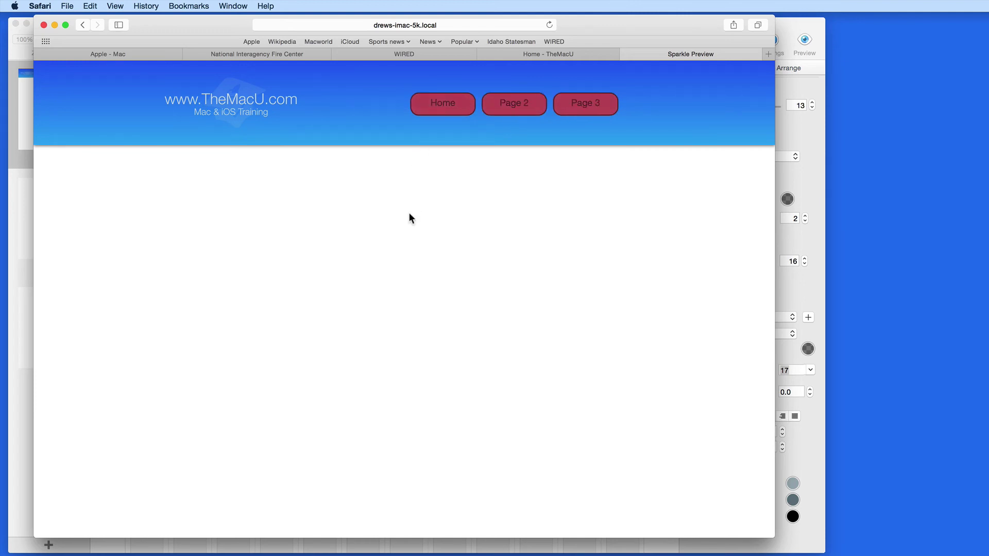
- Bring the Sparkle editor back in front of the Safari preview
click(810, 134)
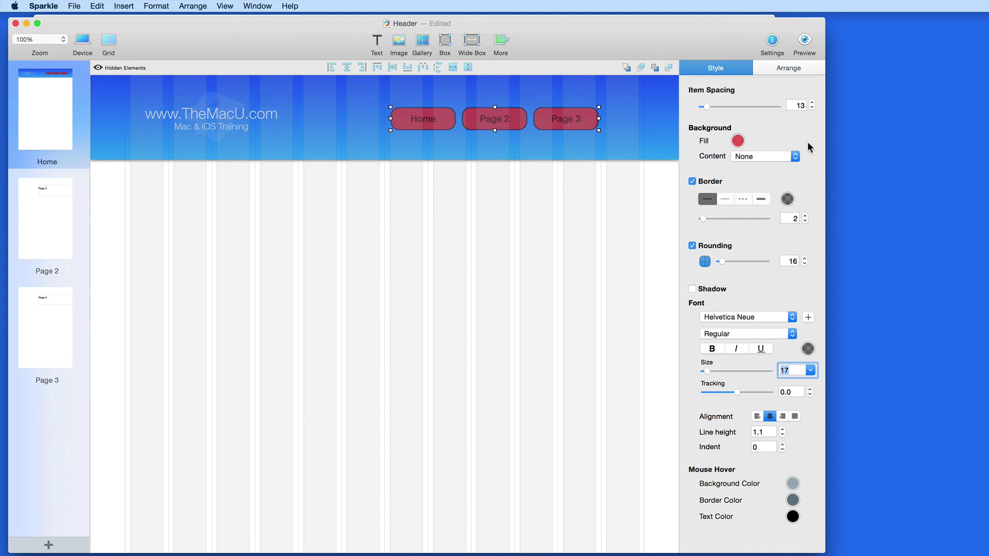
- Set the Mouse Hover background to red, border colour to white and text colour to white
click(793, 483)
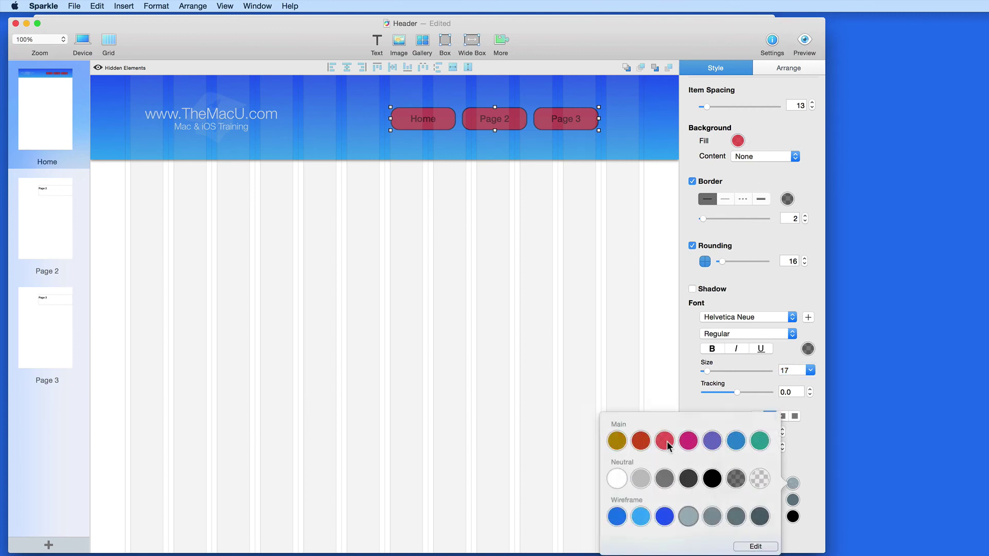
click(664, 441)
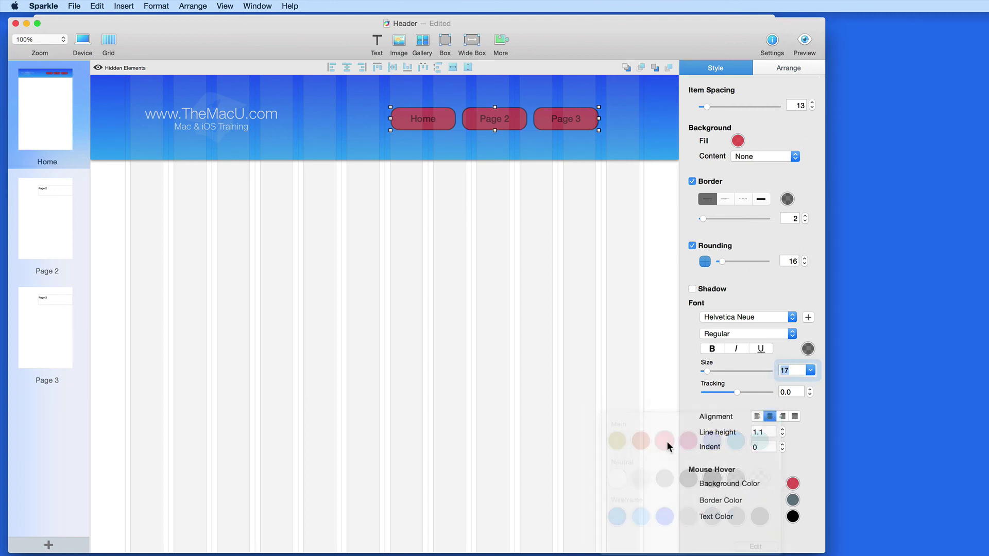
click(793, 500)
click(618, 496)
click(793, 516)
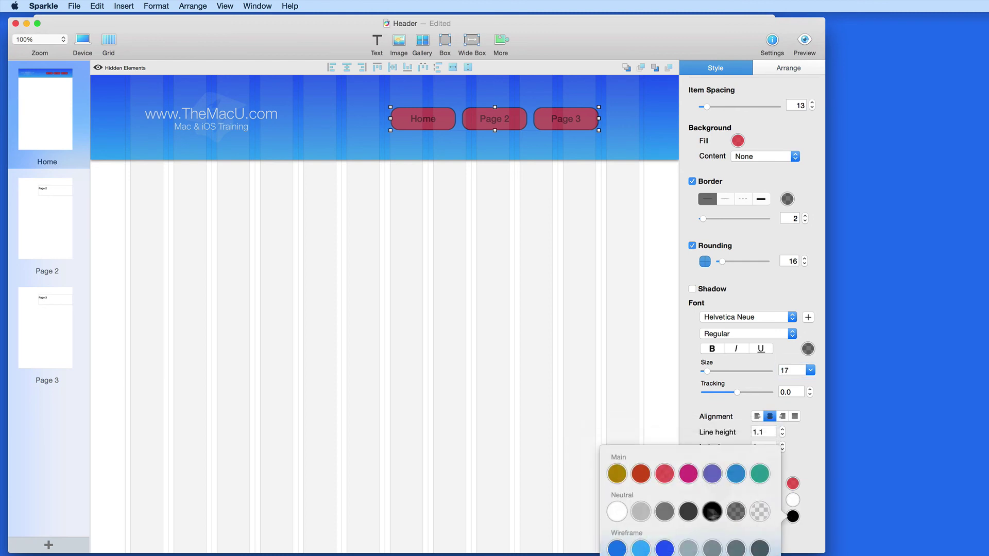
click(617, 510)
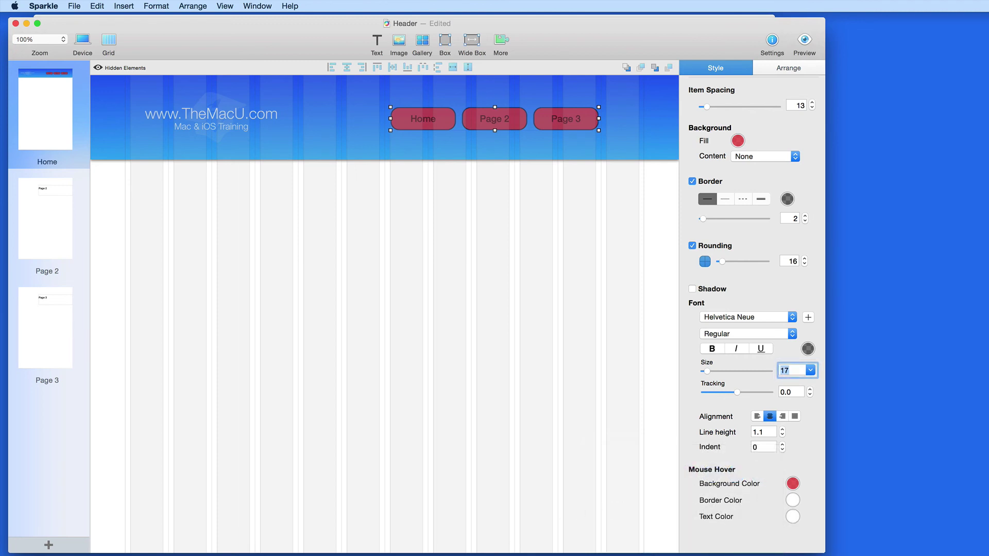
- Preview the site in Safari, verify the Page 2 and Page 3 links work, then minimize the browser
key(super+r)
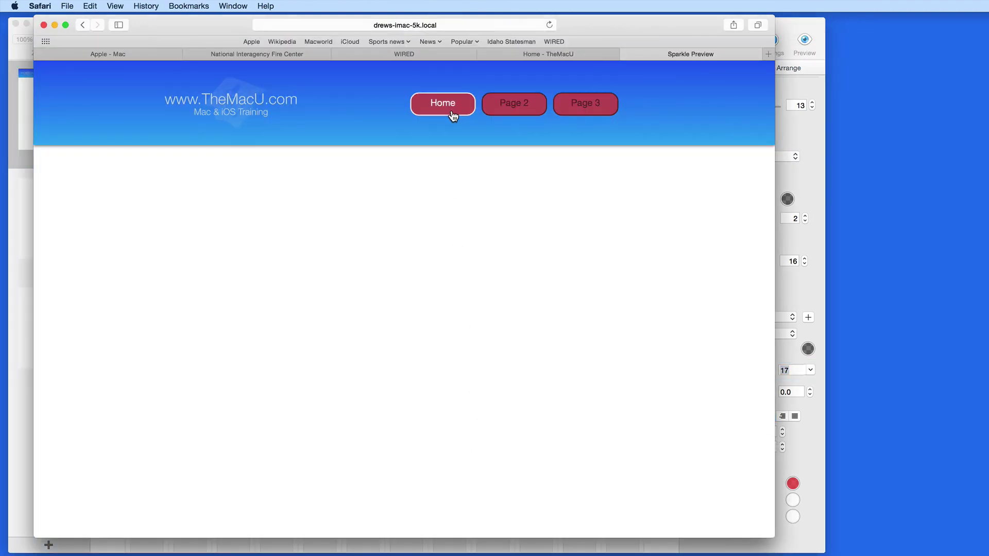
click(513, 110)
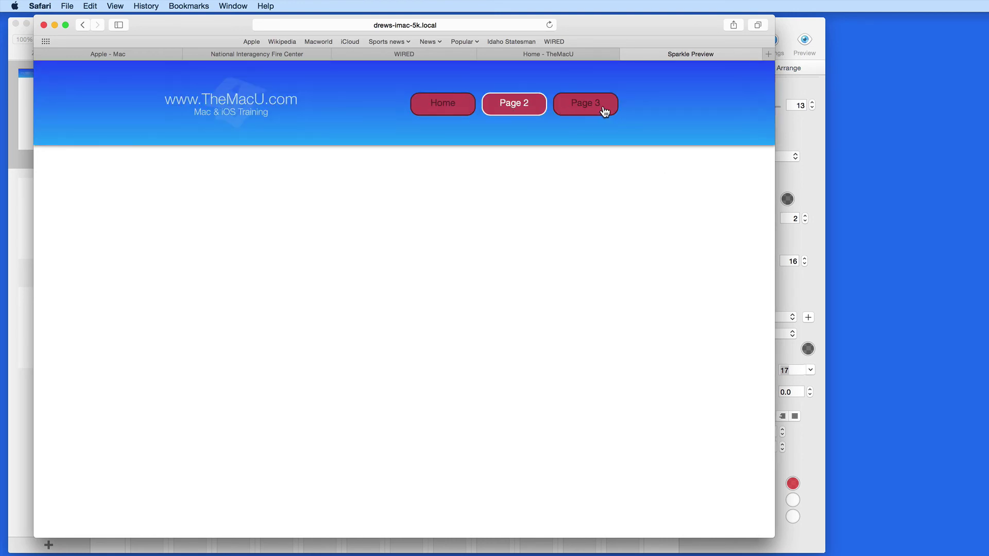
click(602, 109)
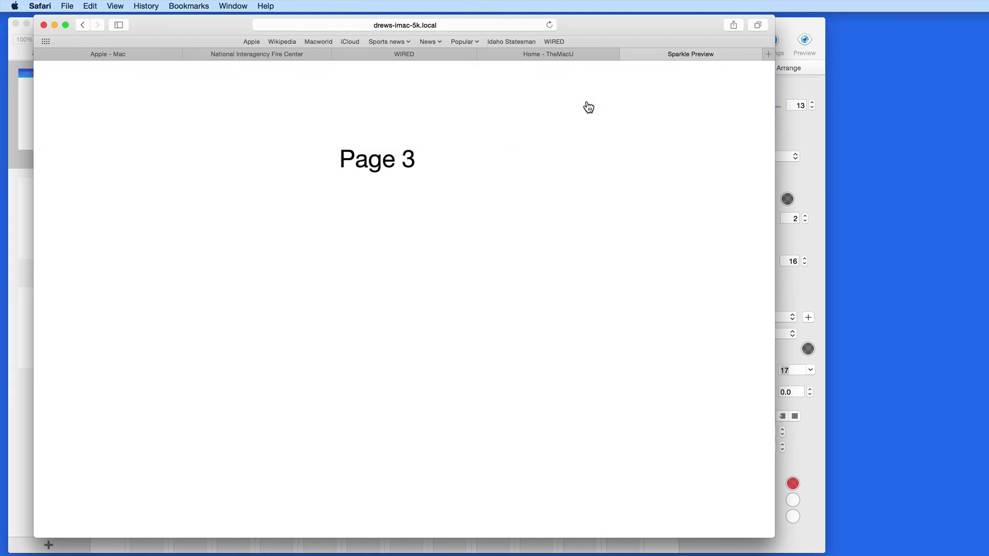
key(super+r)
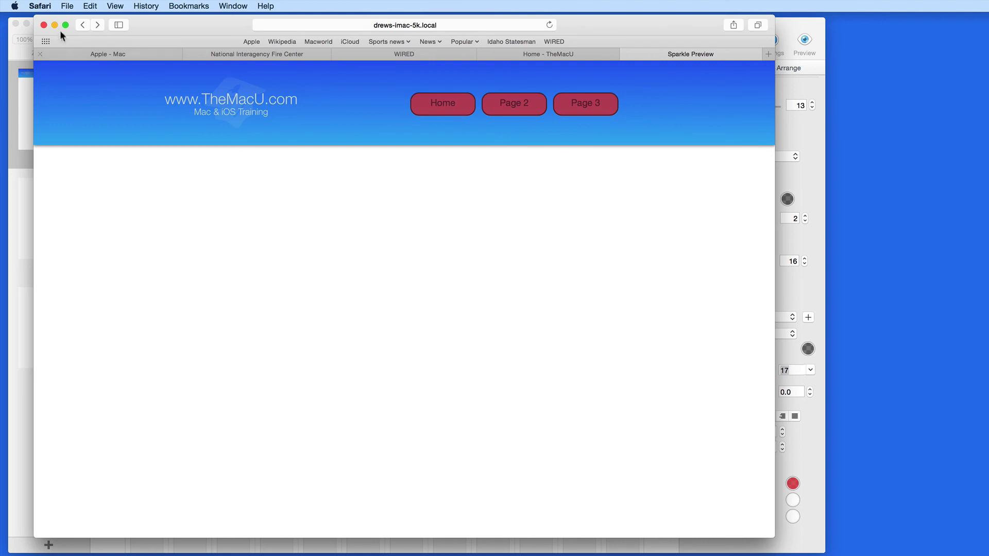
click(55, 25)
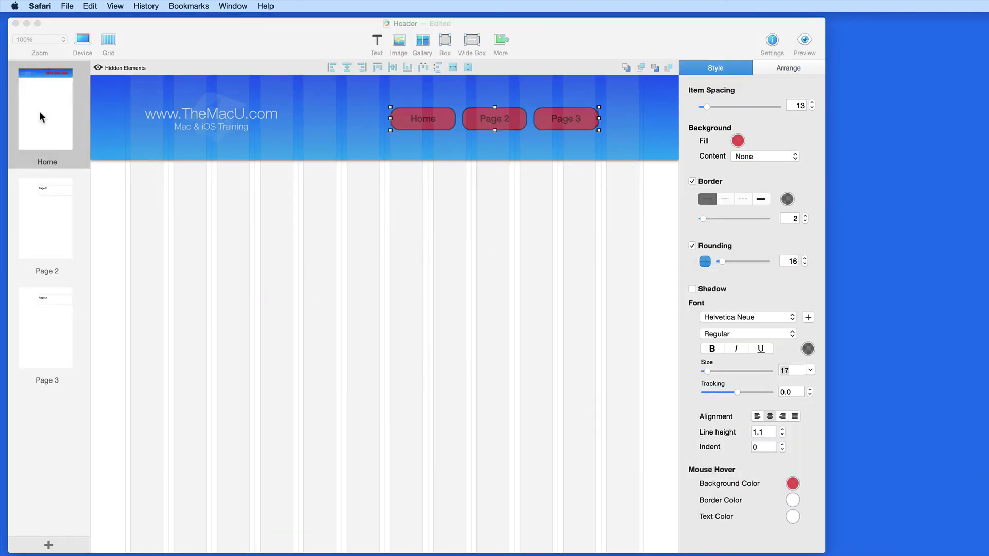
- Set the blue header box, logo text and Home/Page 2/Page 3 menu to show on all pages, then check Page 2
click(41, 113)
click(332, 150)
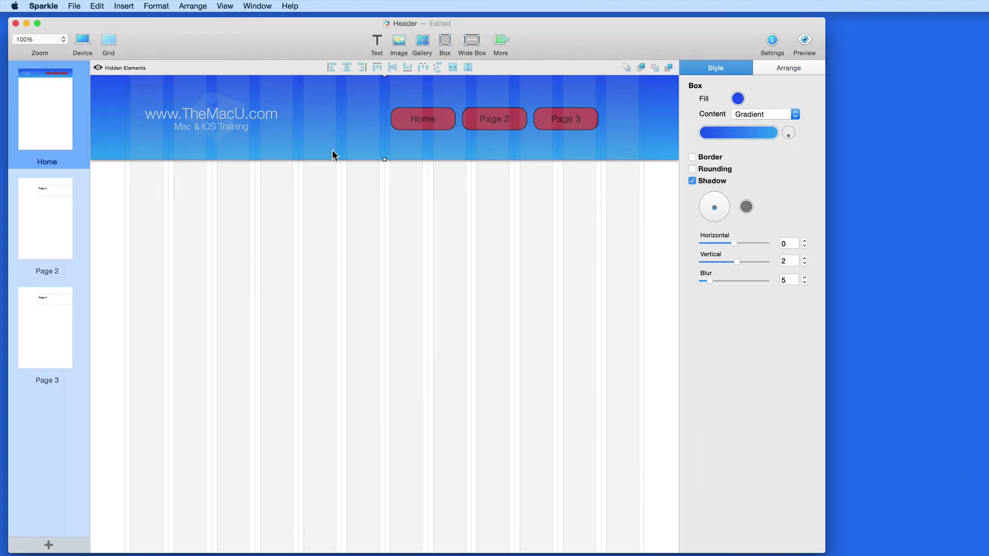
click(804, 72)
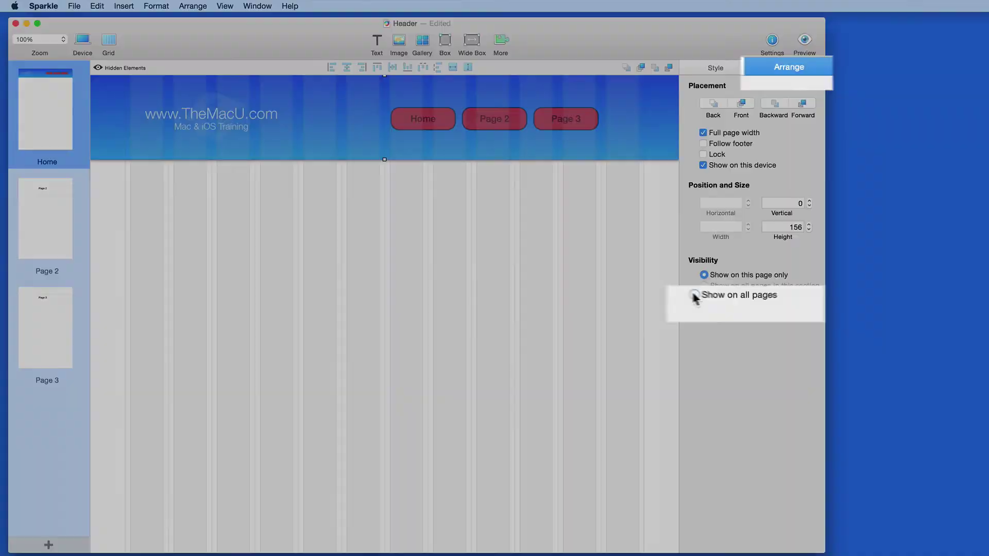
click(703, 296)
click(223, 122)
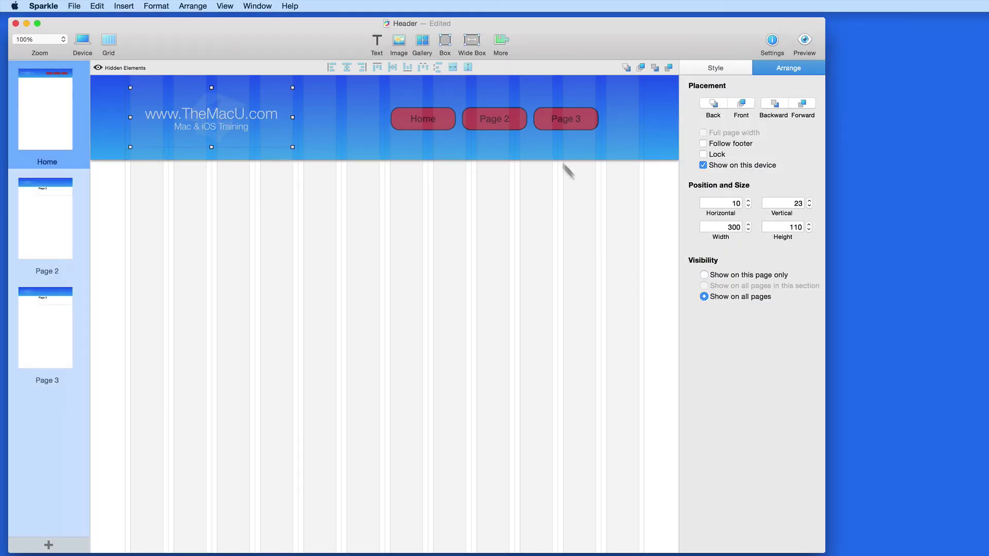
click(551, 120)
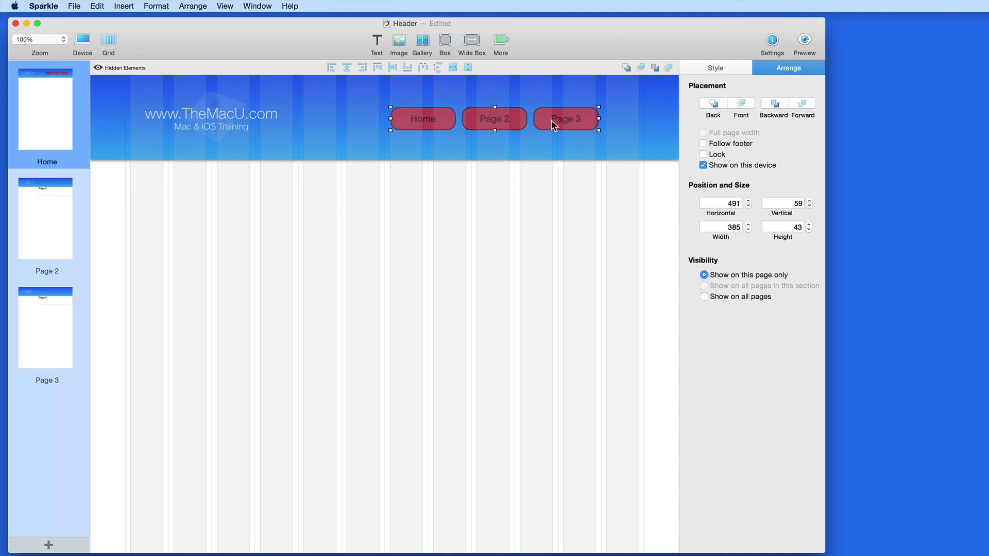
click(704, 296)
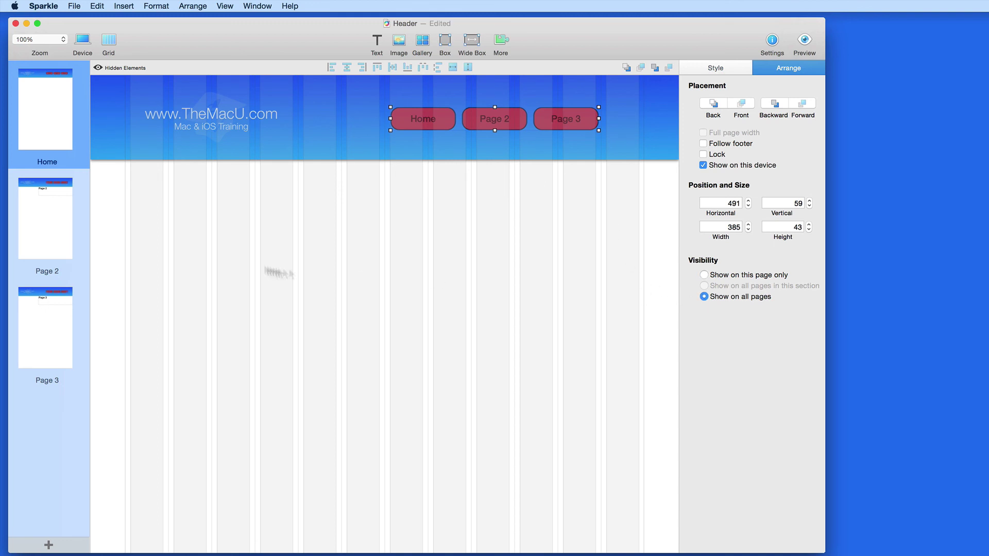
click(38, 219)
- Check Page 3 in the editor, preview from Home, cycle through Home, Page 2 and Page 3 in Safari, then minimize it
click(35, 326)
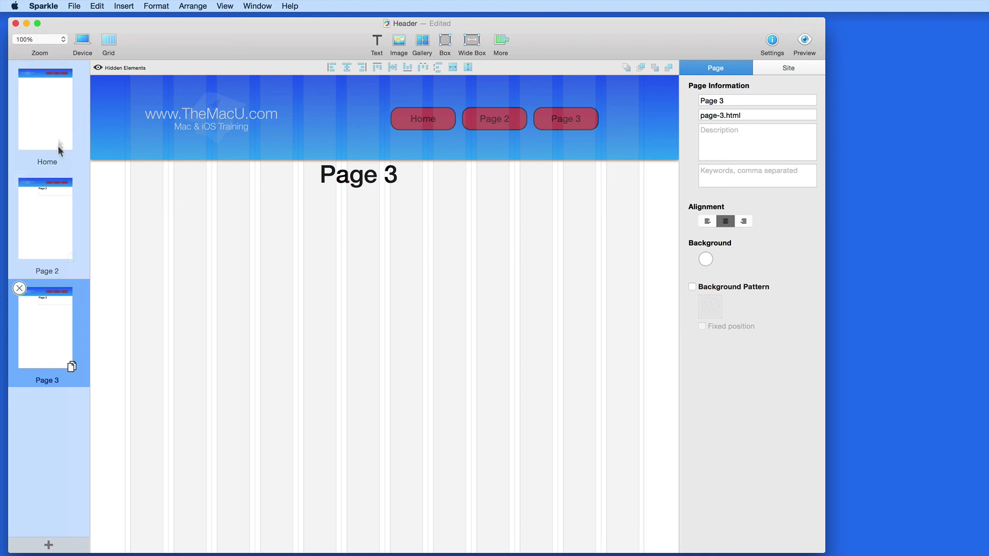
click(50, 89)
key(super+r)
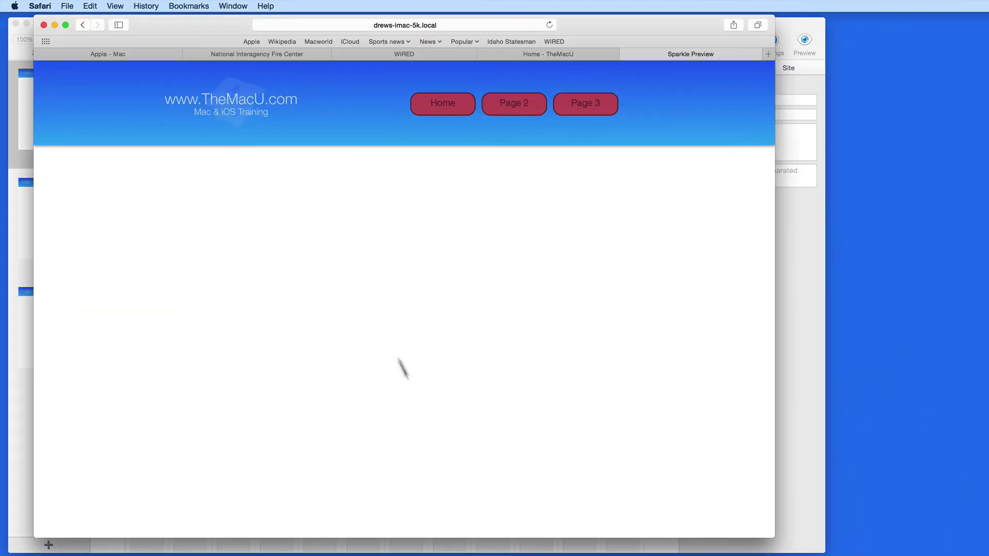
click(513, 111)
click(599, 112)
click(438, 111)
click(585, 108)
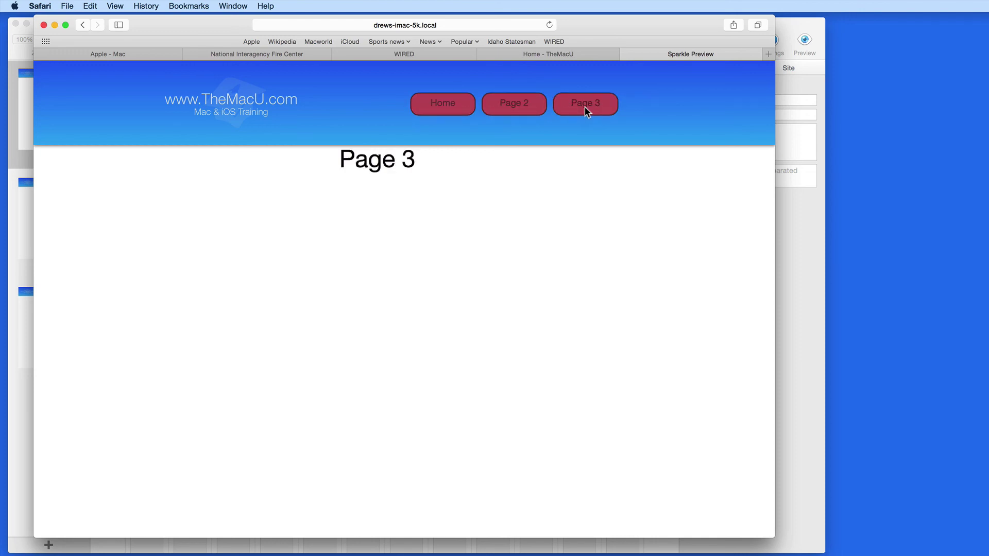
click(508, 109)
click(448, 104)
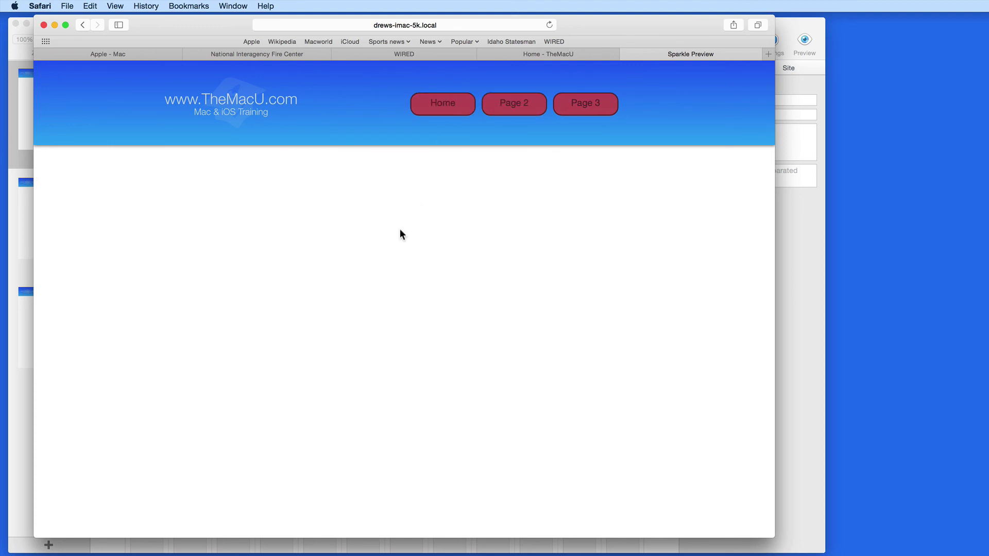
click(55, 24)
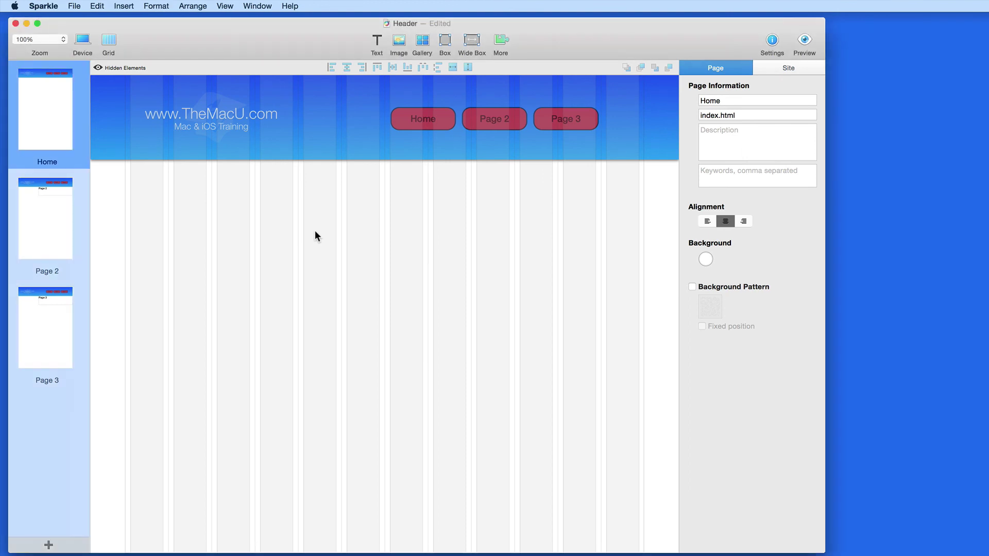